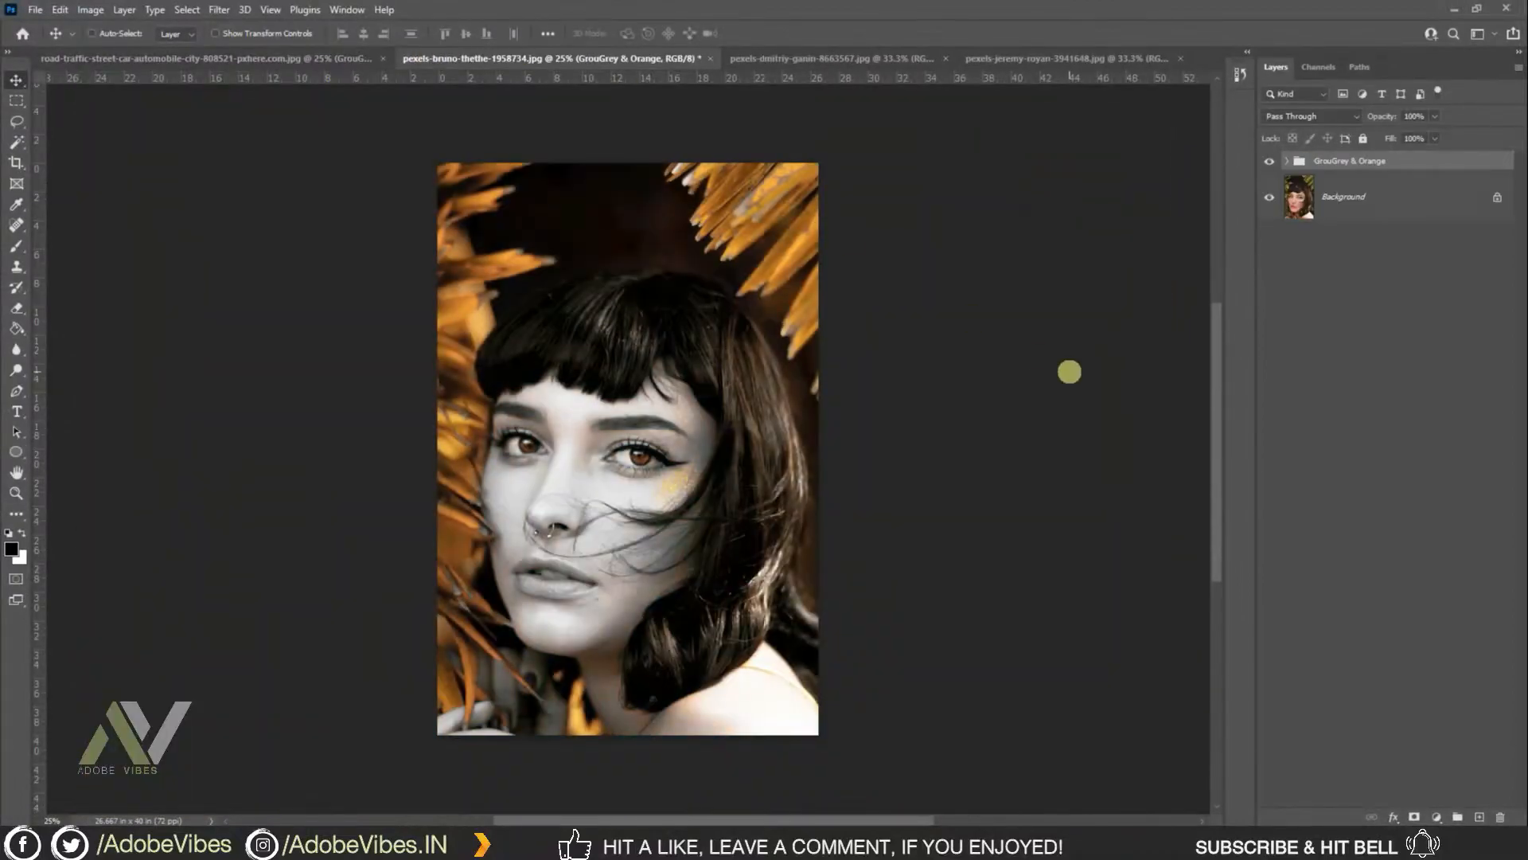
Apply the recorded GrouGrey & Orange action to the photo of the woman with the yellow bicycle.
key(ctrl+0)
click(832, 58)
key(ctrl+0)
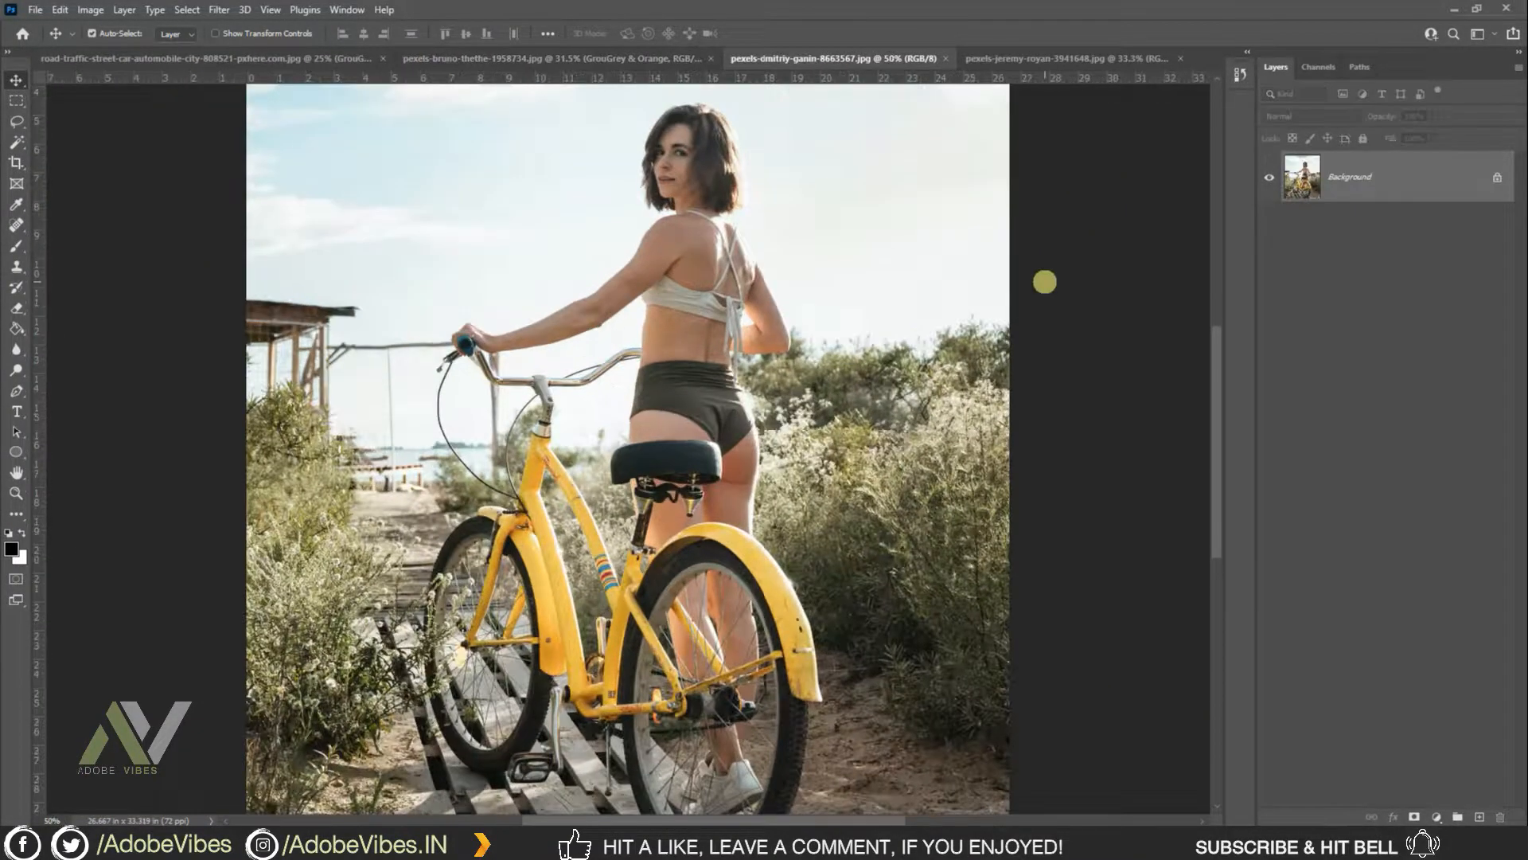
key(F2)
key(ctrl+plus)
Apply the GrouGrey & Orange action to the photo of the woman in the orange dress.
click(1022, 53)
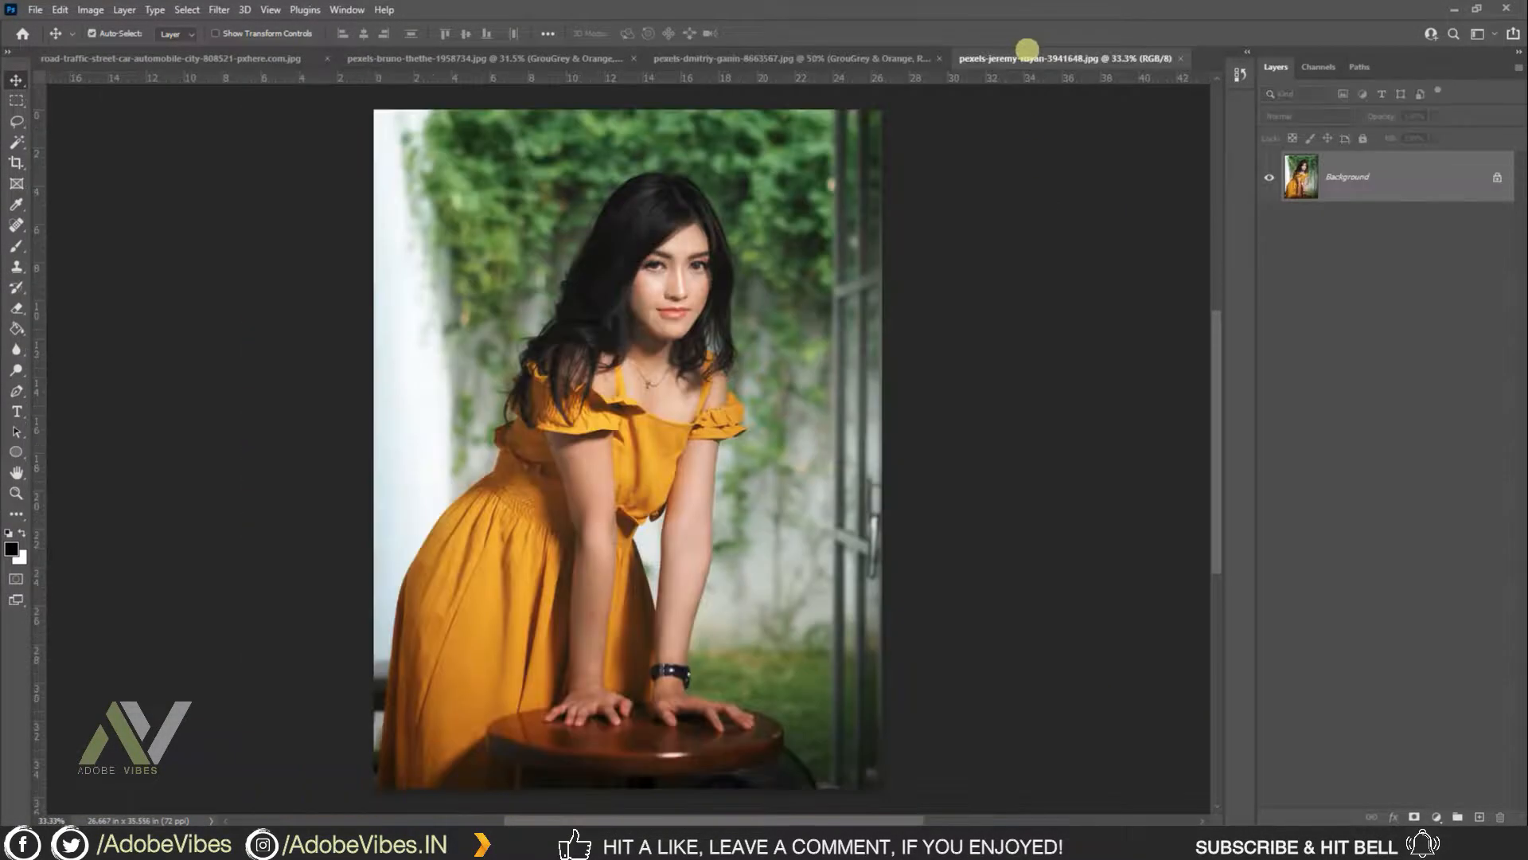
key(F2)
scroll(982, 245, up, 3)
scroll(982, 245, down, 2)
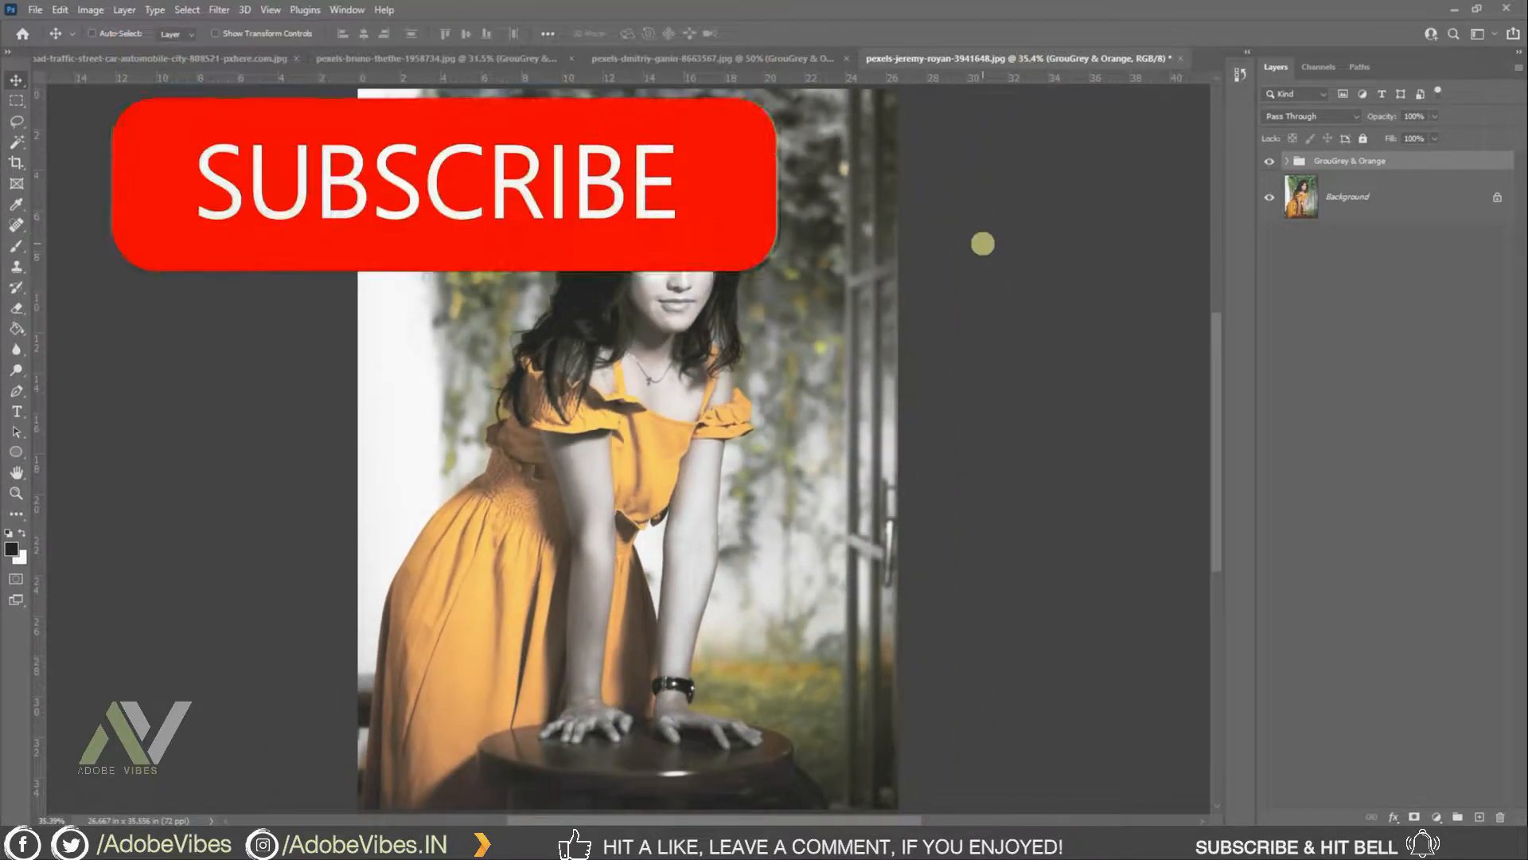
Review the grey and orange grading on the open bicycle, close-up portrait and taxi street photos.
click(763, 58)
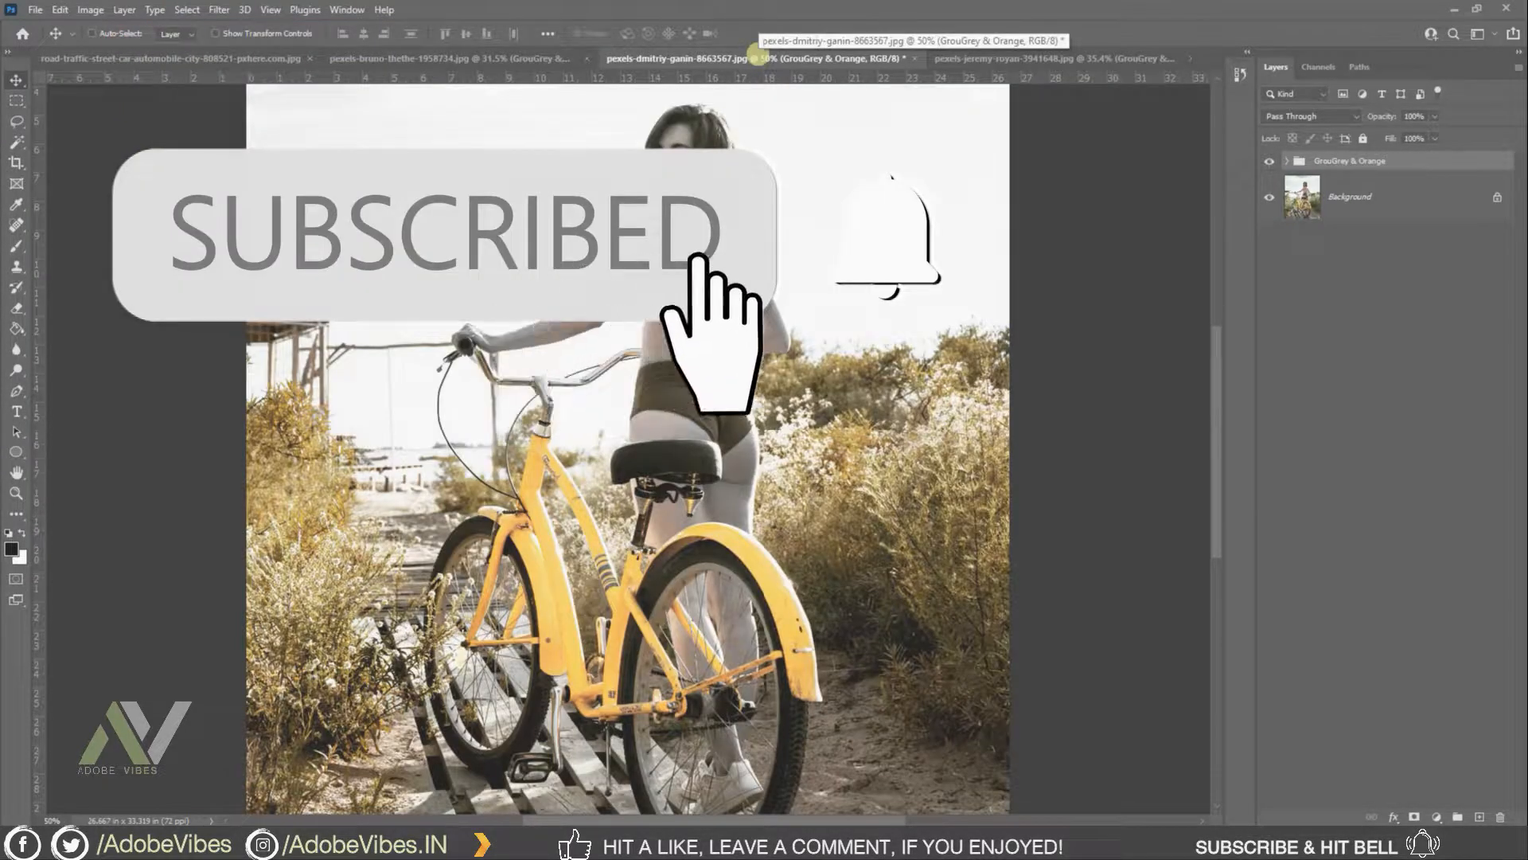
click(530, 57)
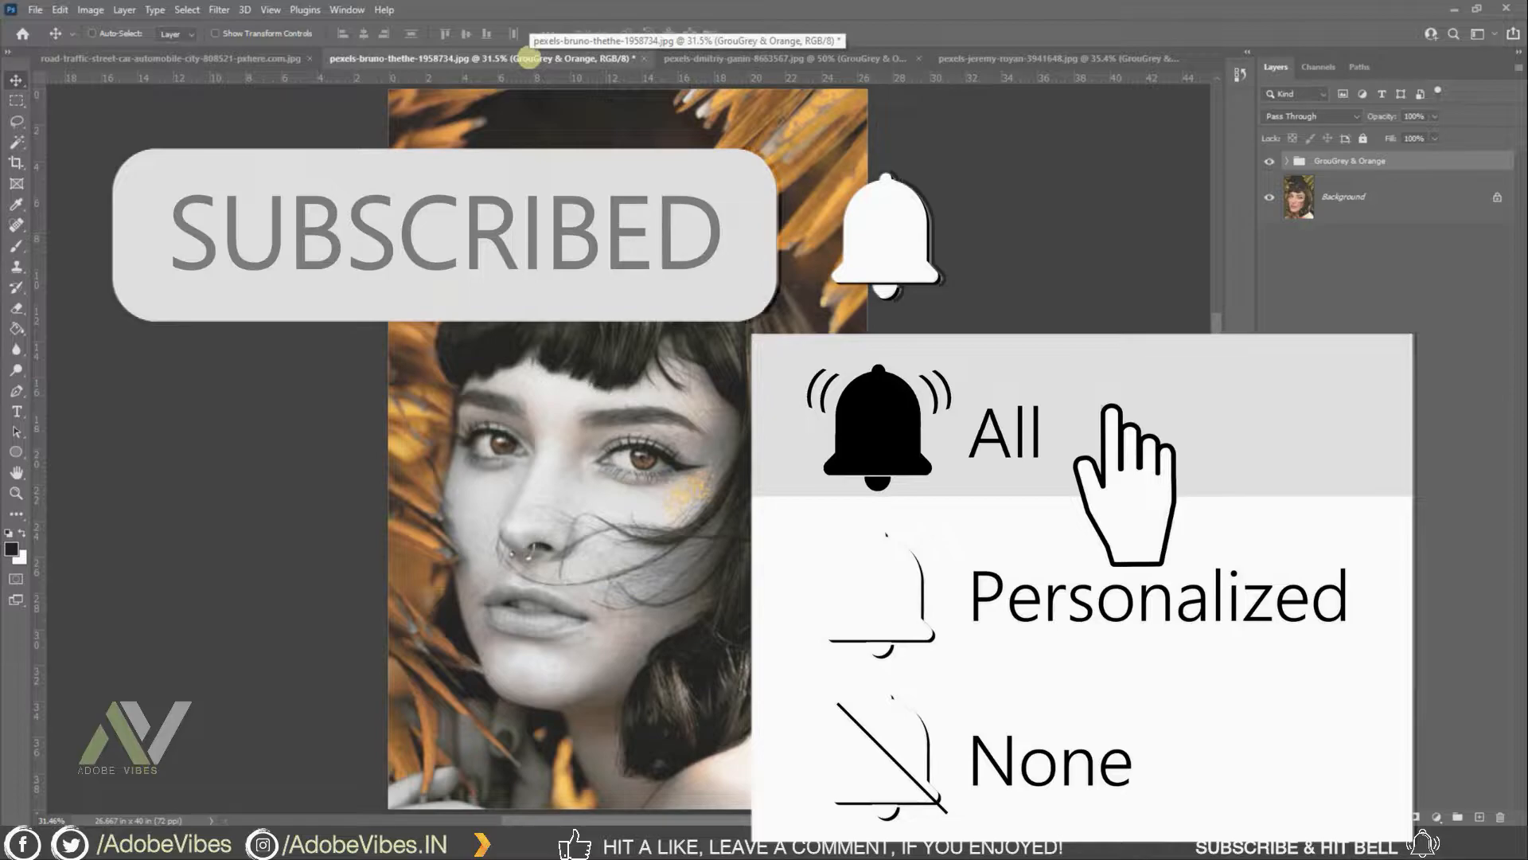
click(290, 58)
key(ctrl+minus)
key(ctrl+plus)
key(ctrl+minus)
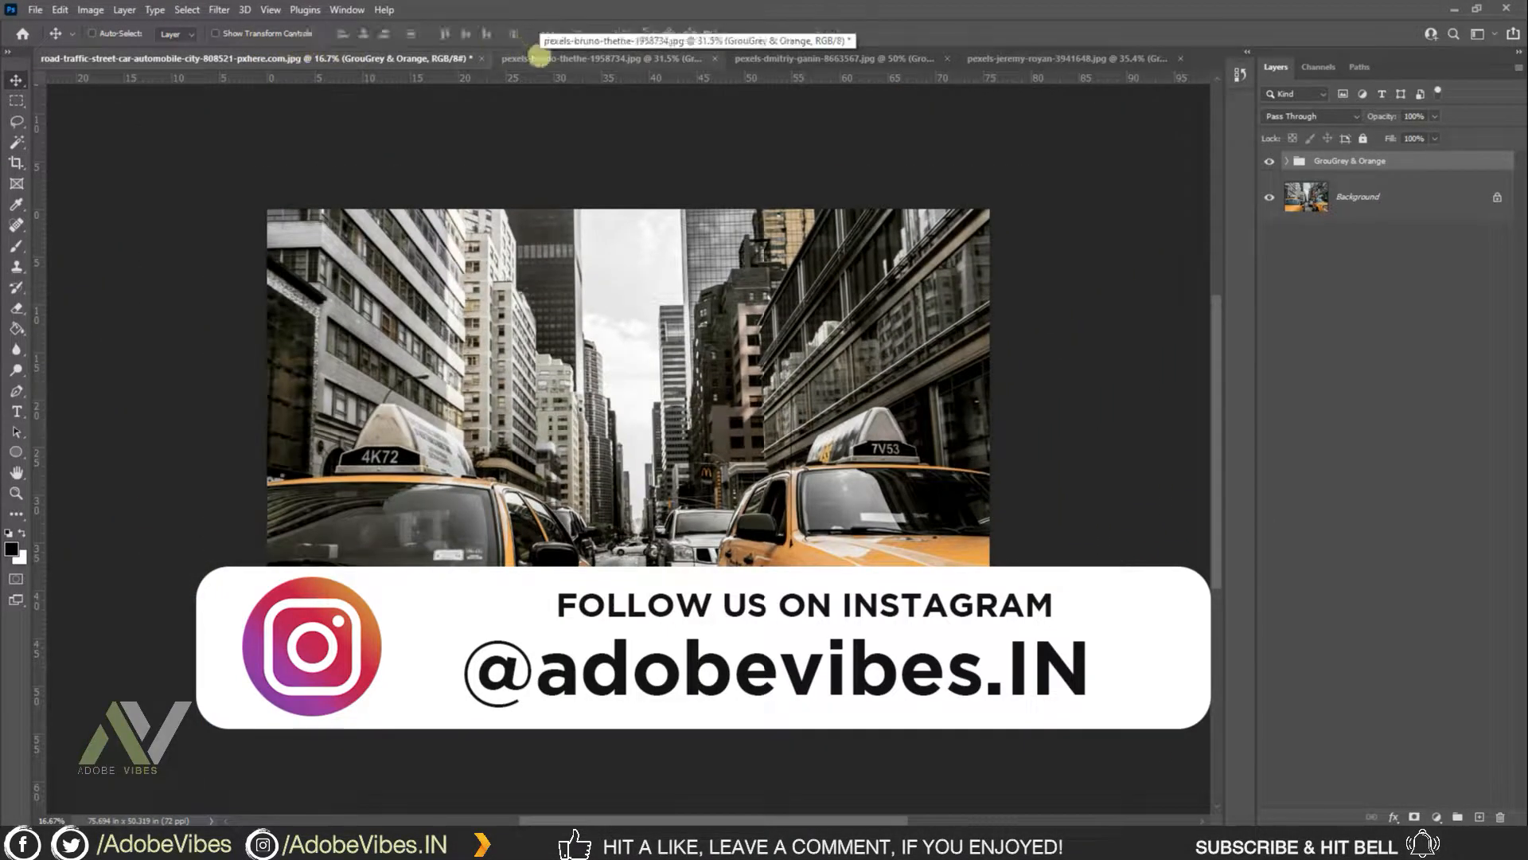
click(539, 56)
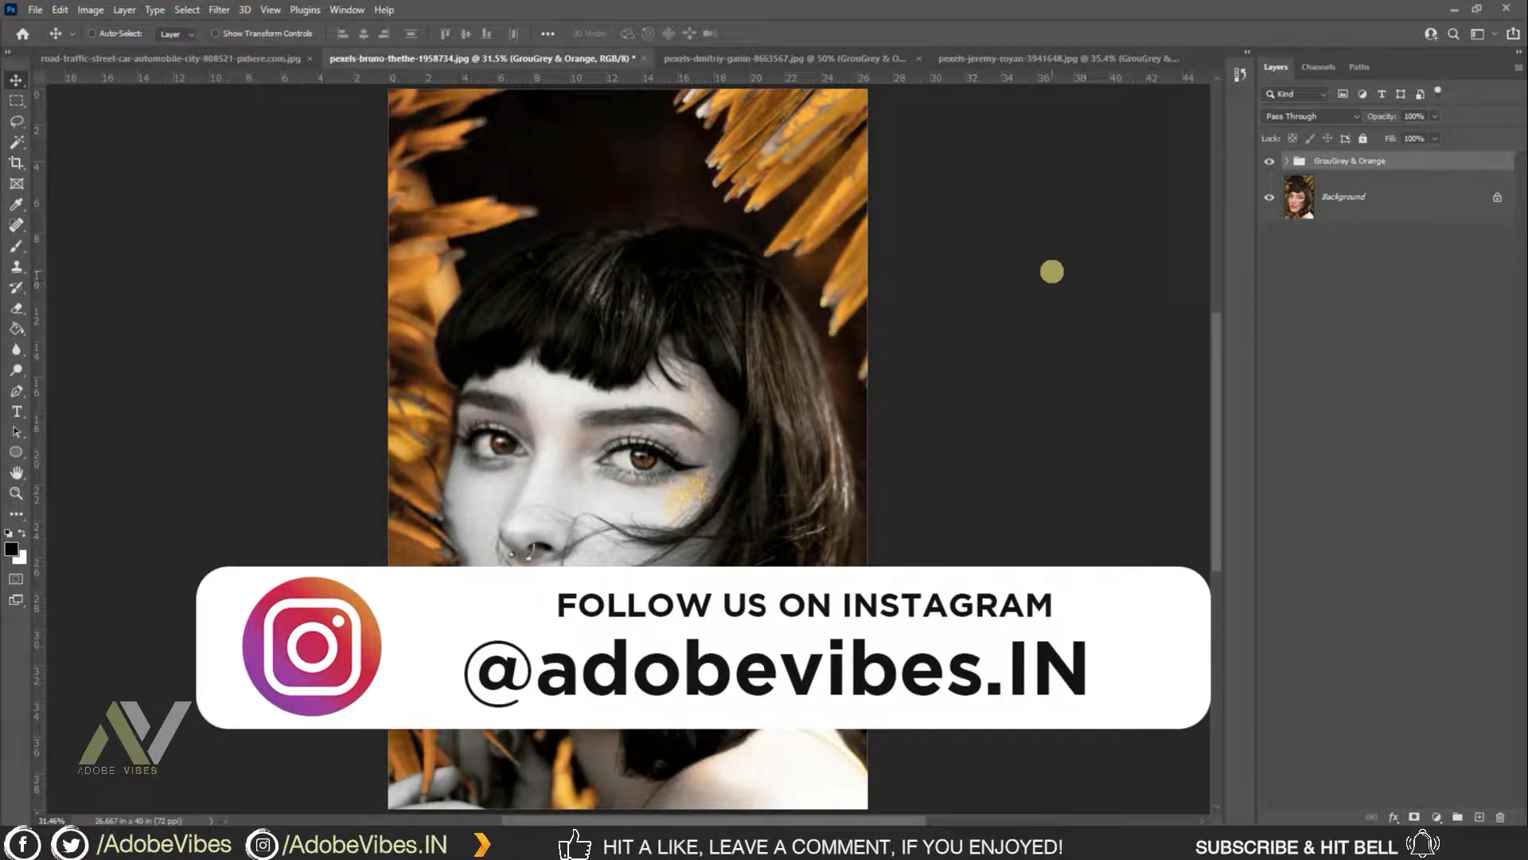
click(801, 58)
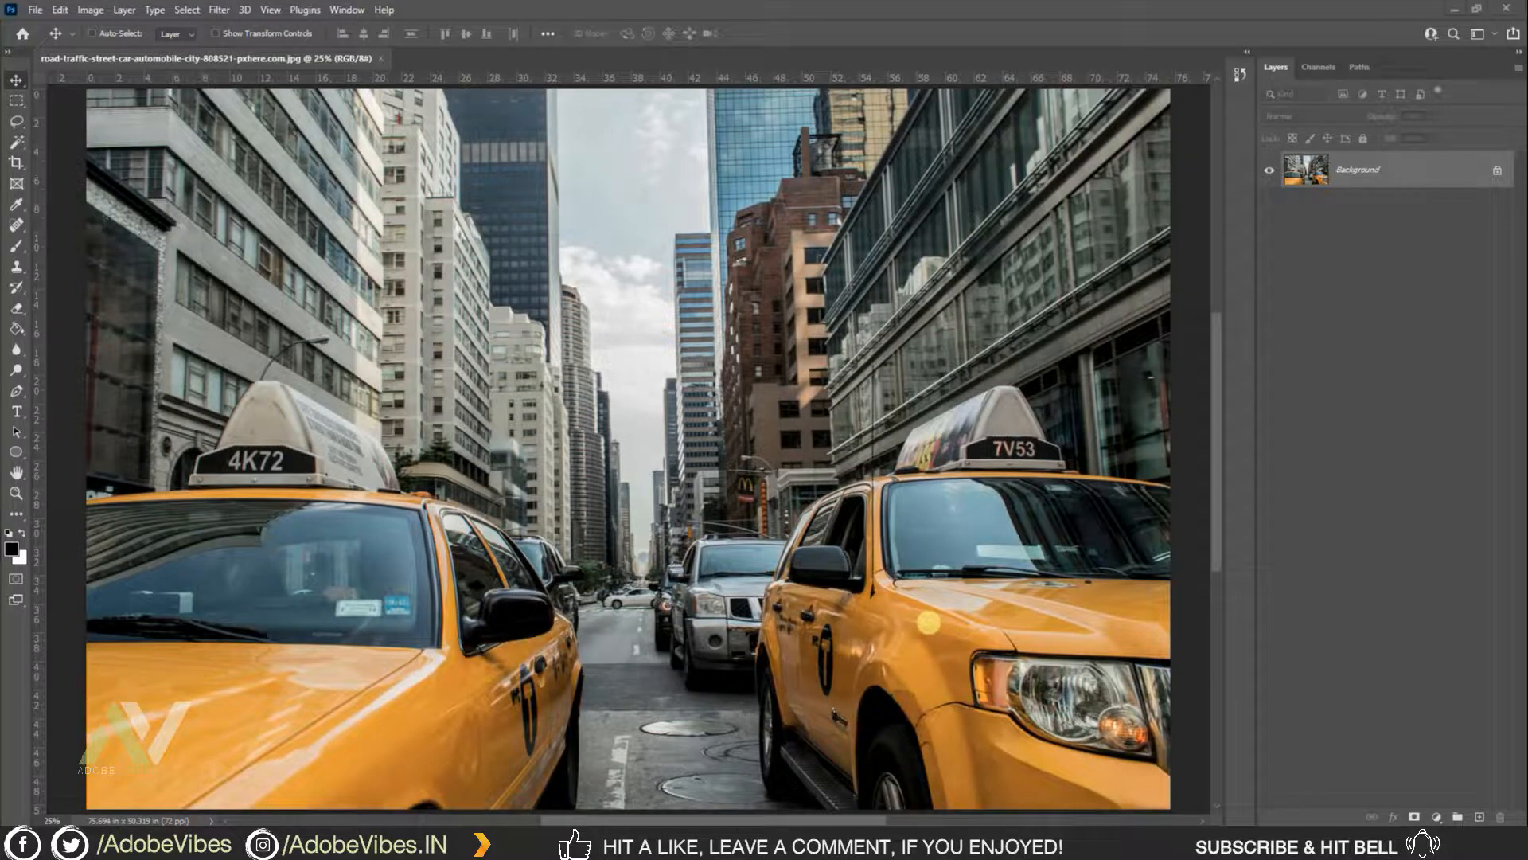
Add a Hue/Saturation adjustment layer above the taxi street photo and set the Reds saturation to -100.
click(1437, 816)
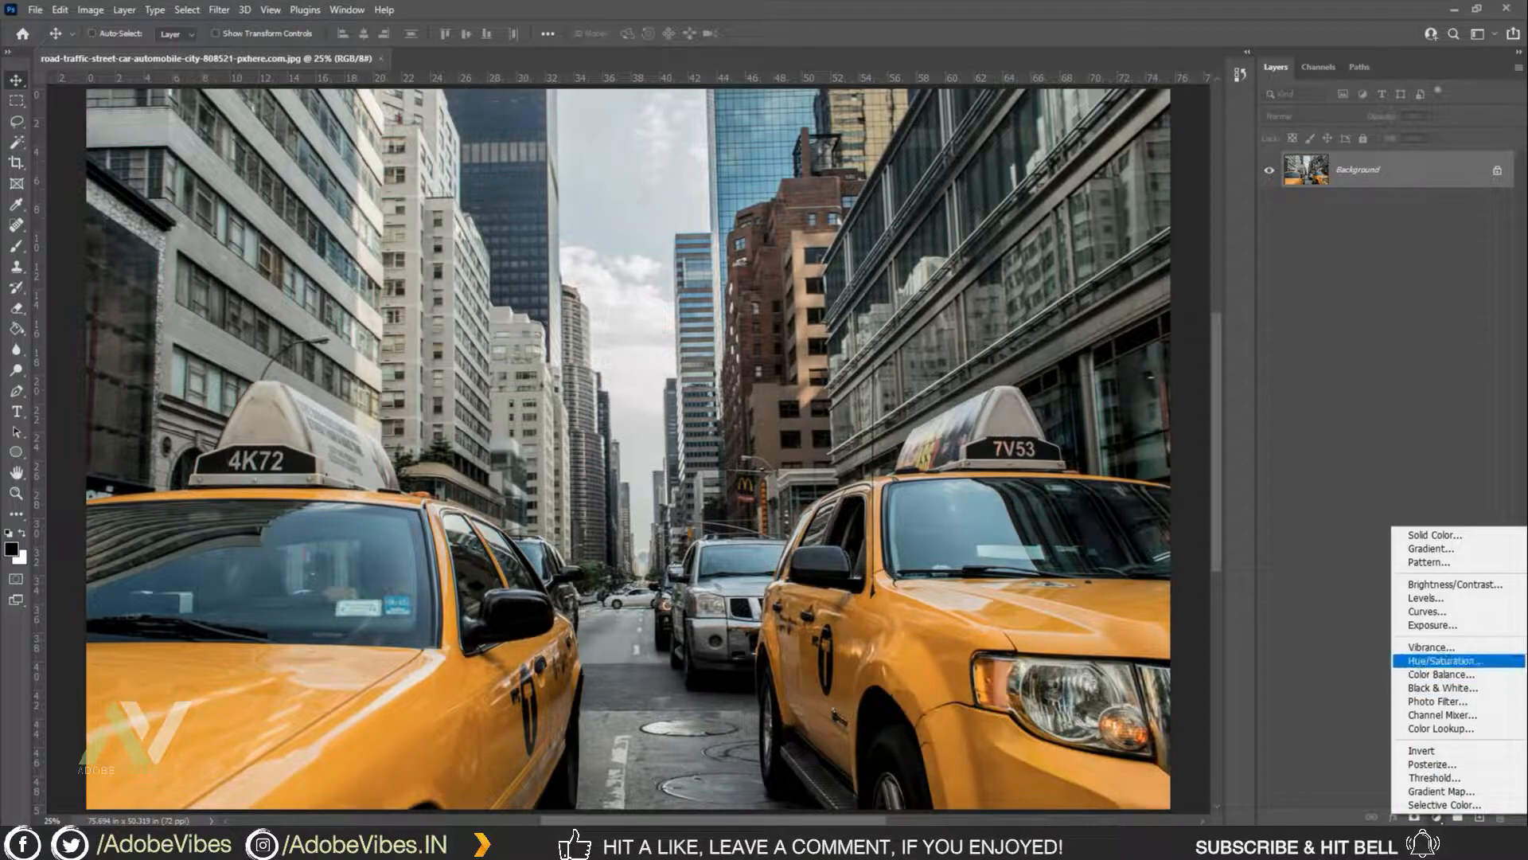
click(1437, 661)
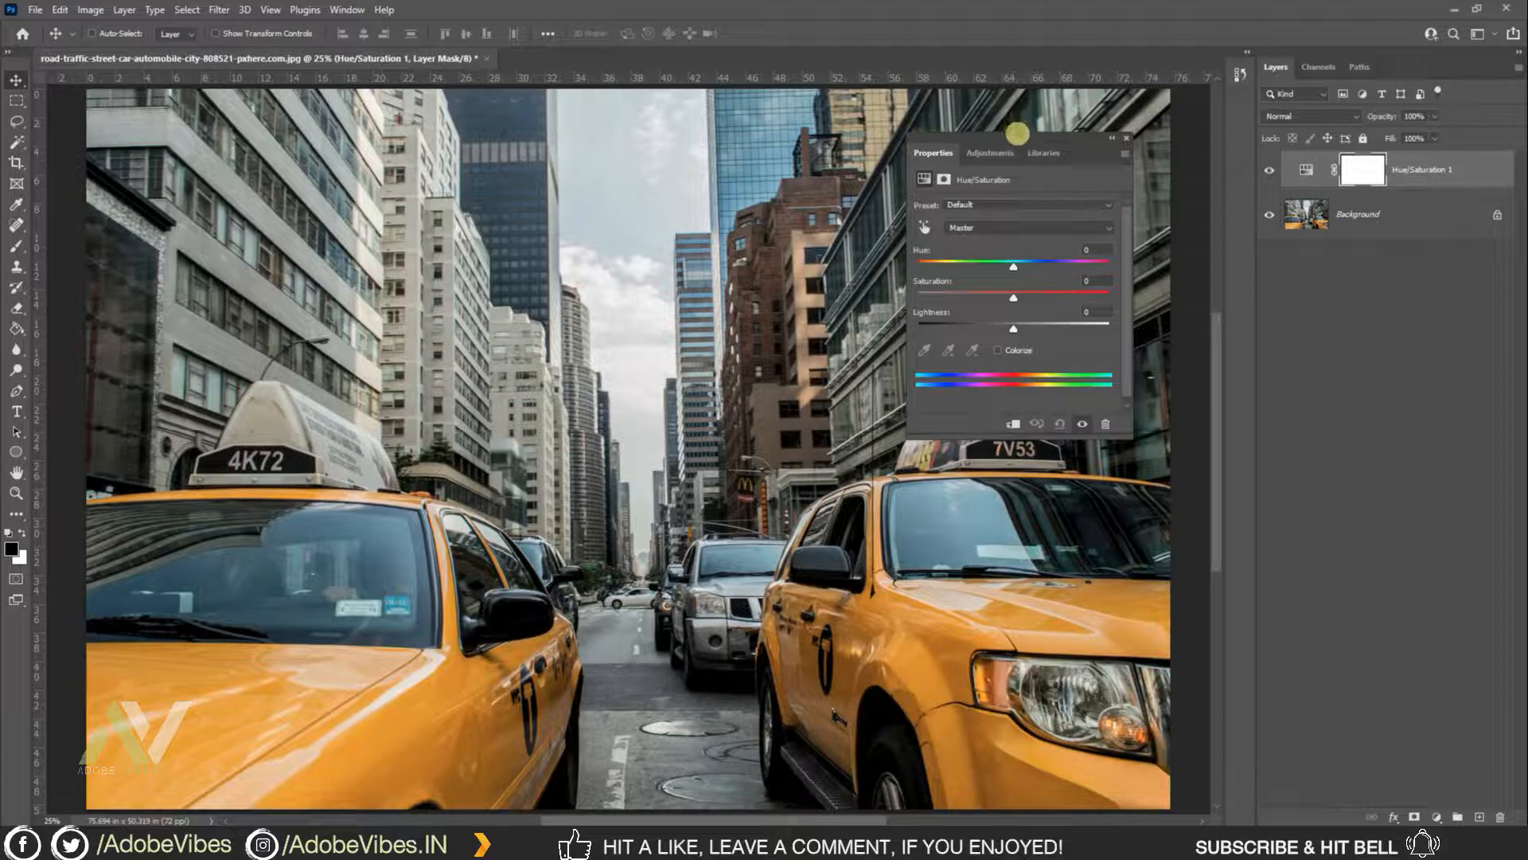
drag(1017, 133, 958, 114)
click(958, 208)
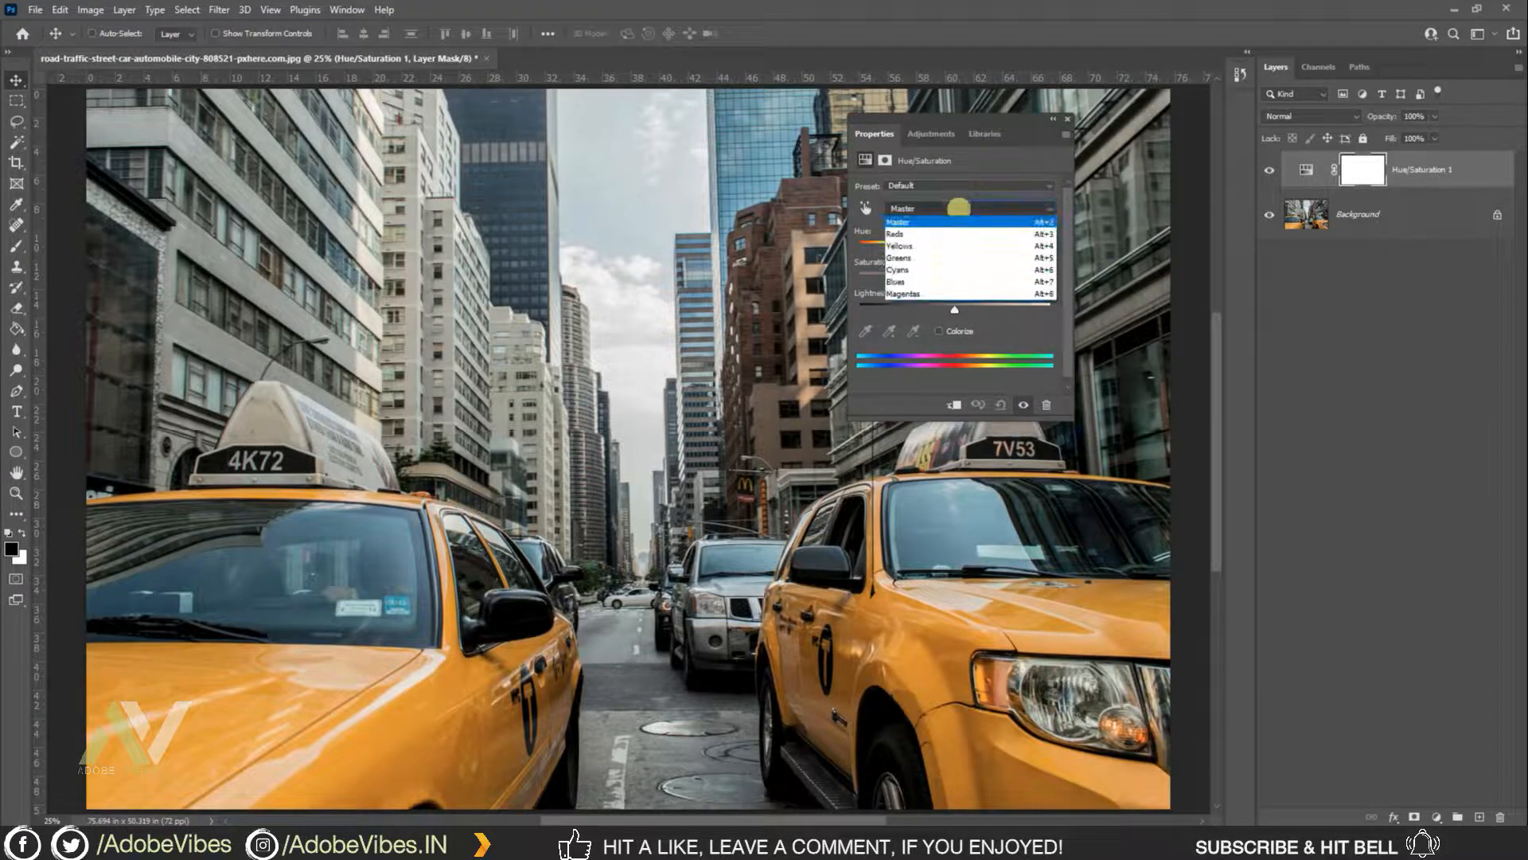
click(895, 234)
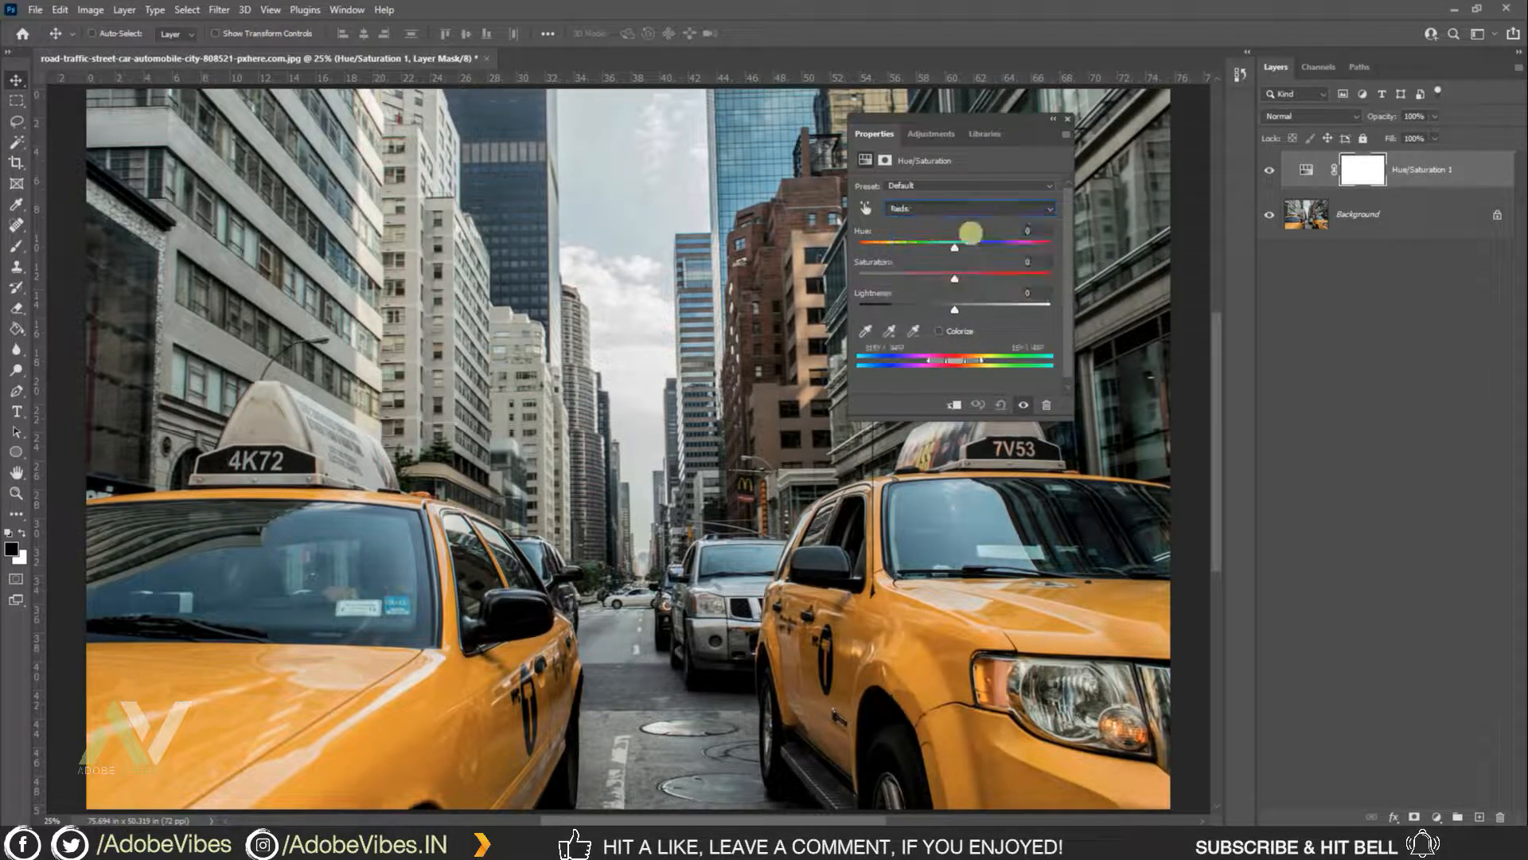
drag(954, 276, 844, 275)
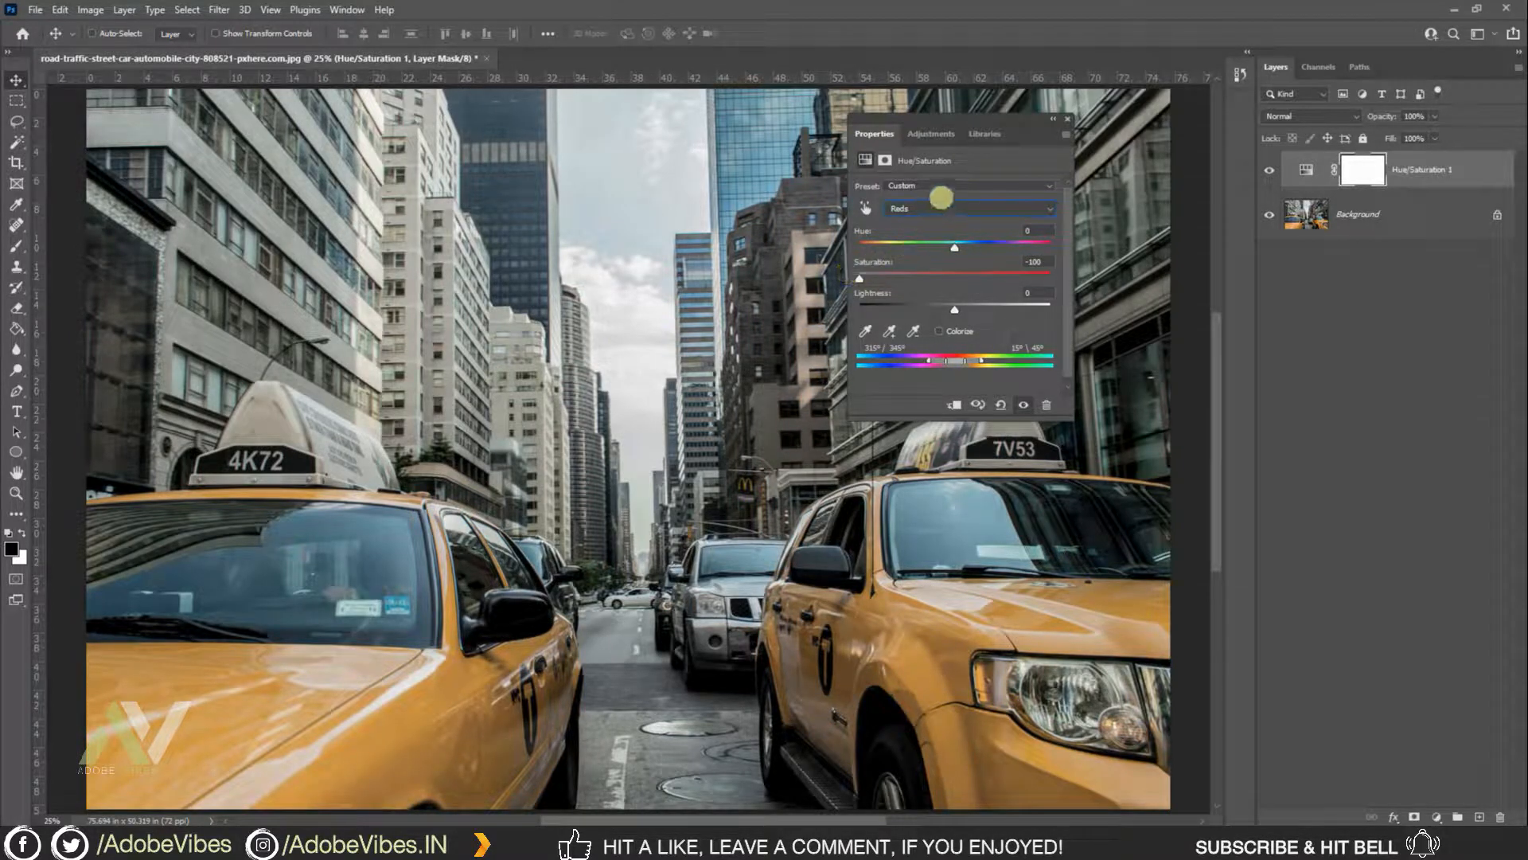
In the Hue/Saturation adjustment, set the Yellows saturation to +20 and the Greens saturation to -100.
click(959, 208)
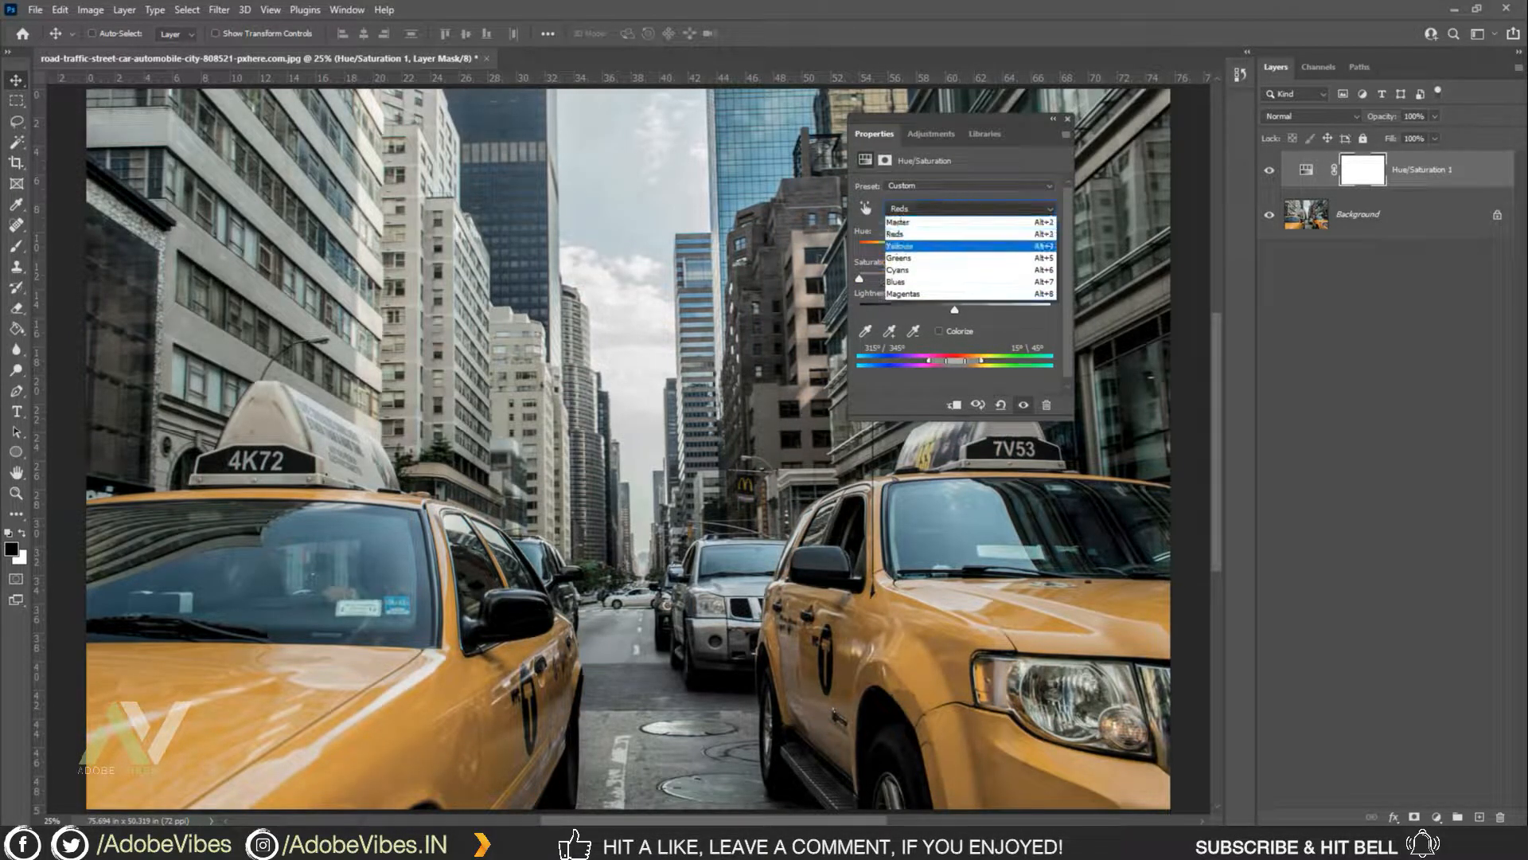
click(915, 246)
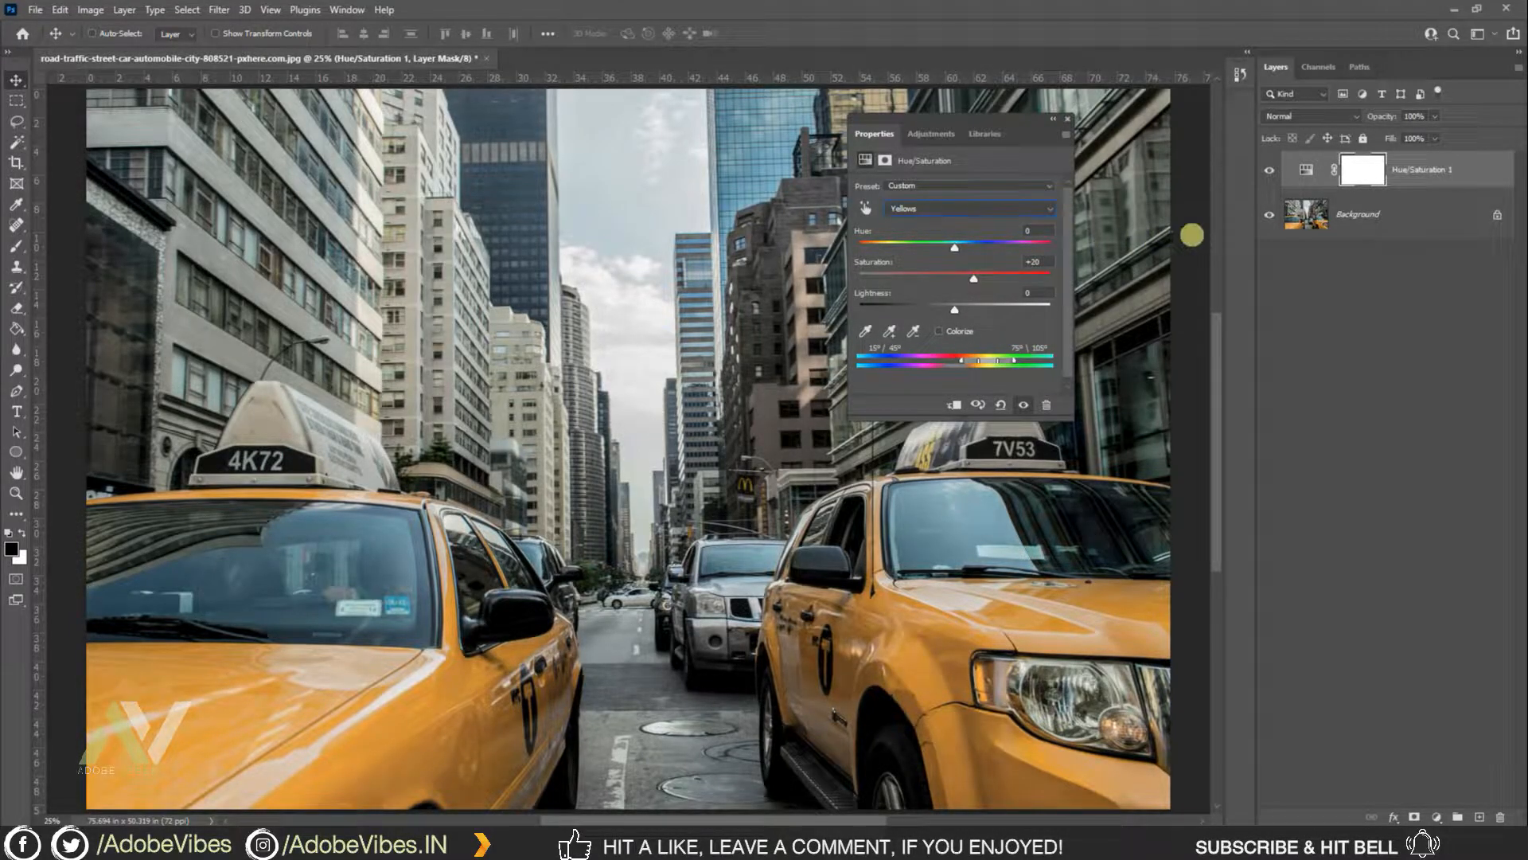
click(949, 209)
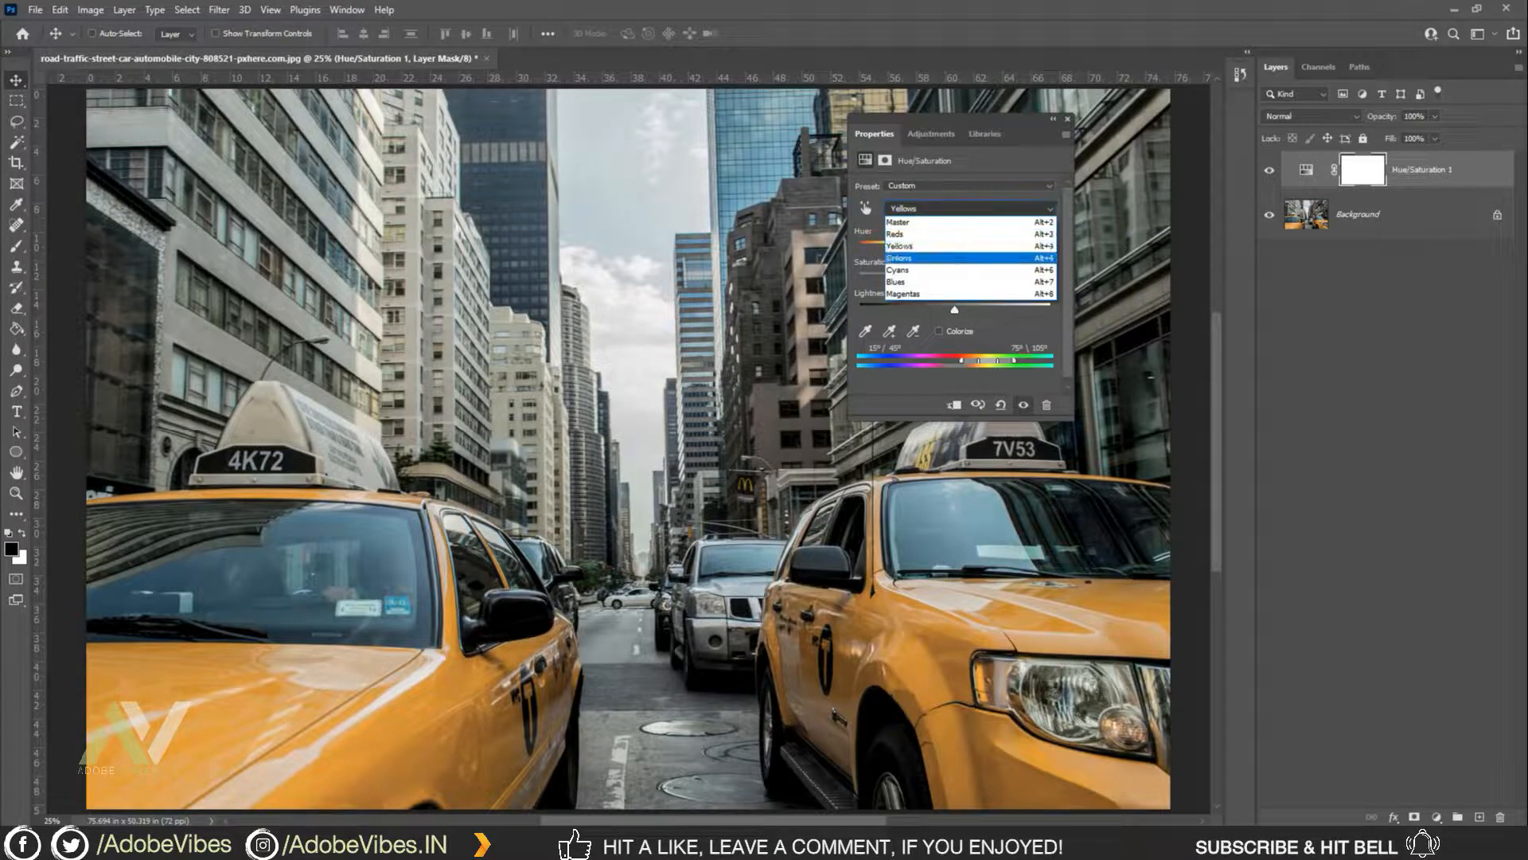
click(903, 258)
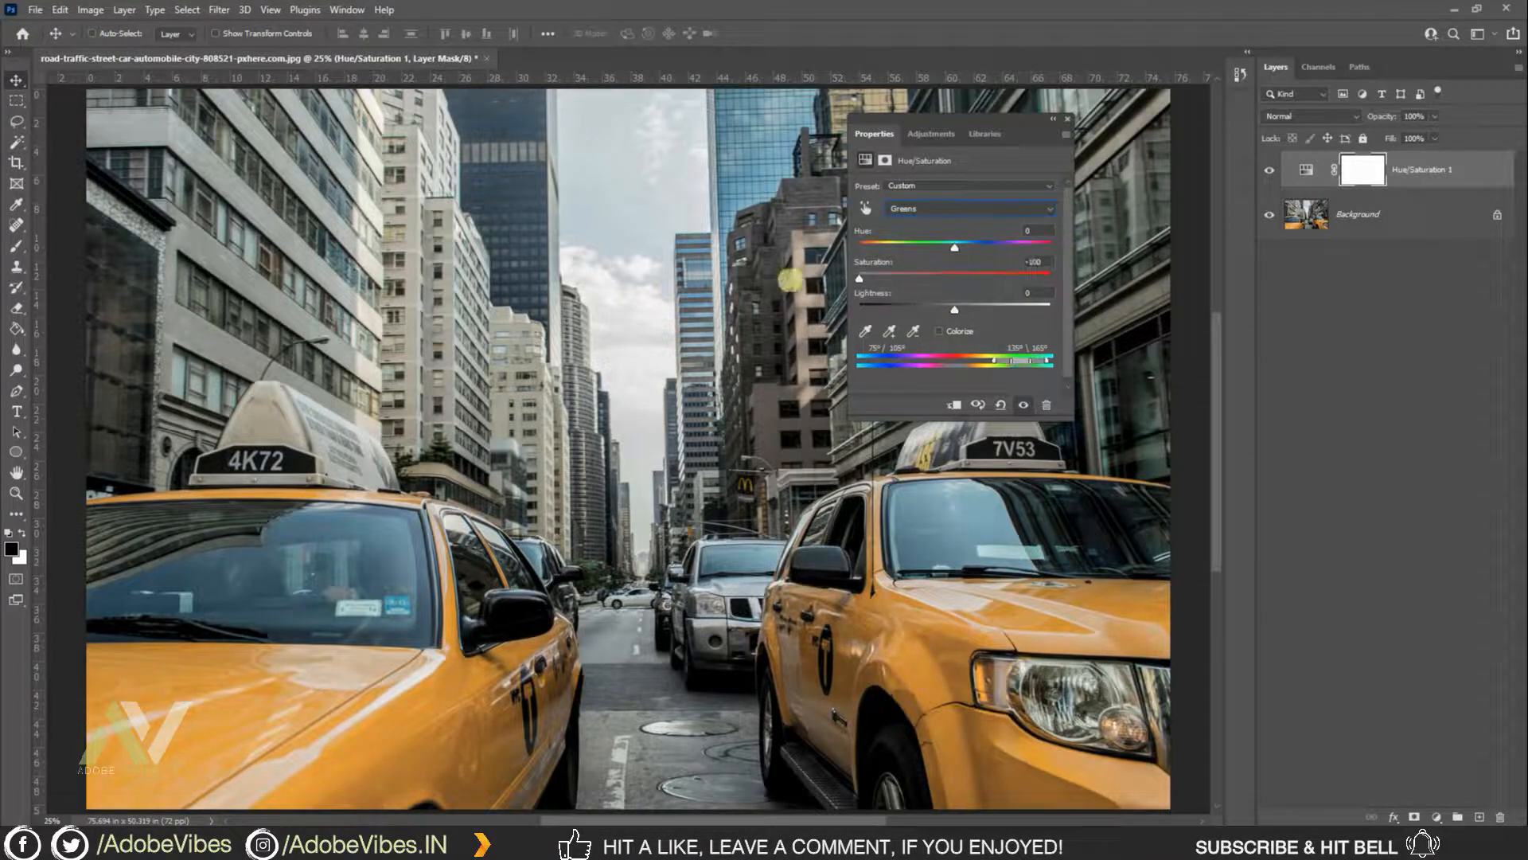
Set the saturation of both the Cyans and the Blues to -100 in the Hue/Saturation adjustment.
click(924, 207)
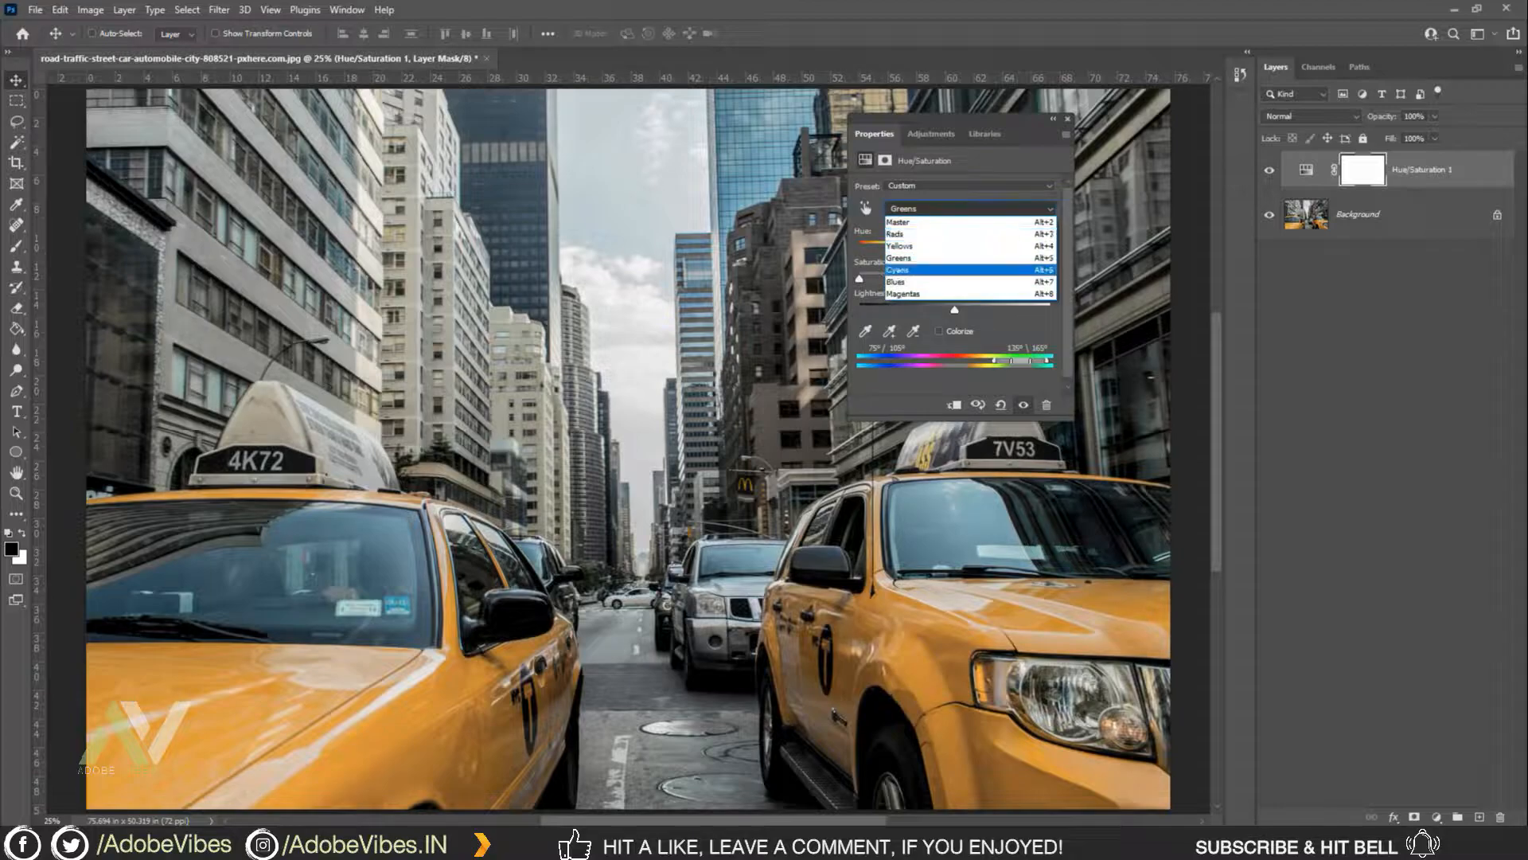
click(955, 270)
drag(954, 278, 778, 275)
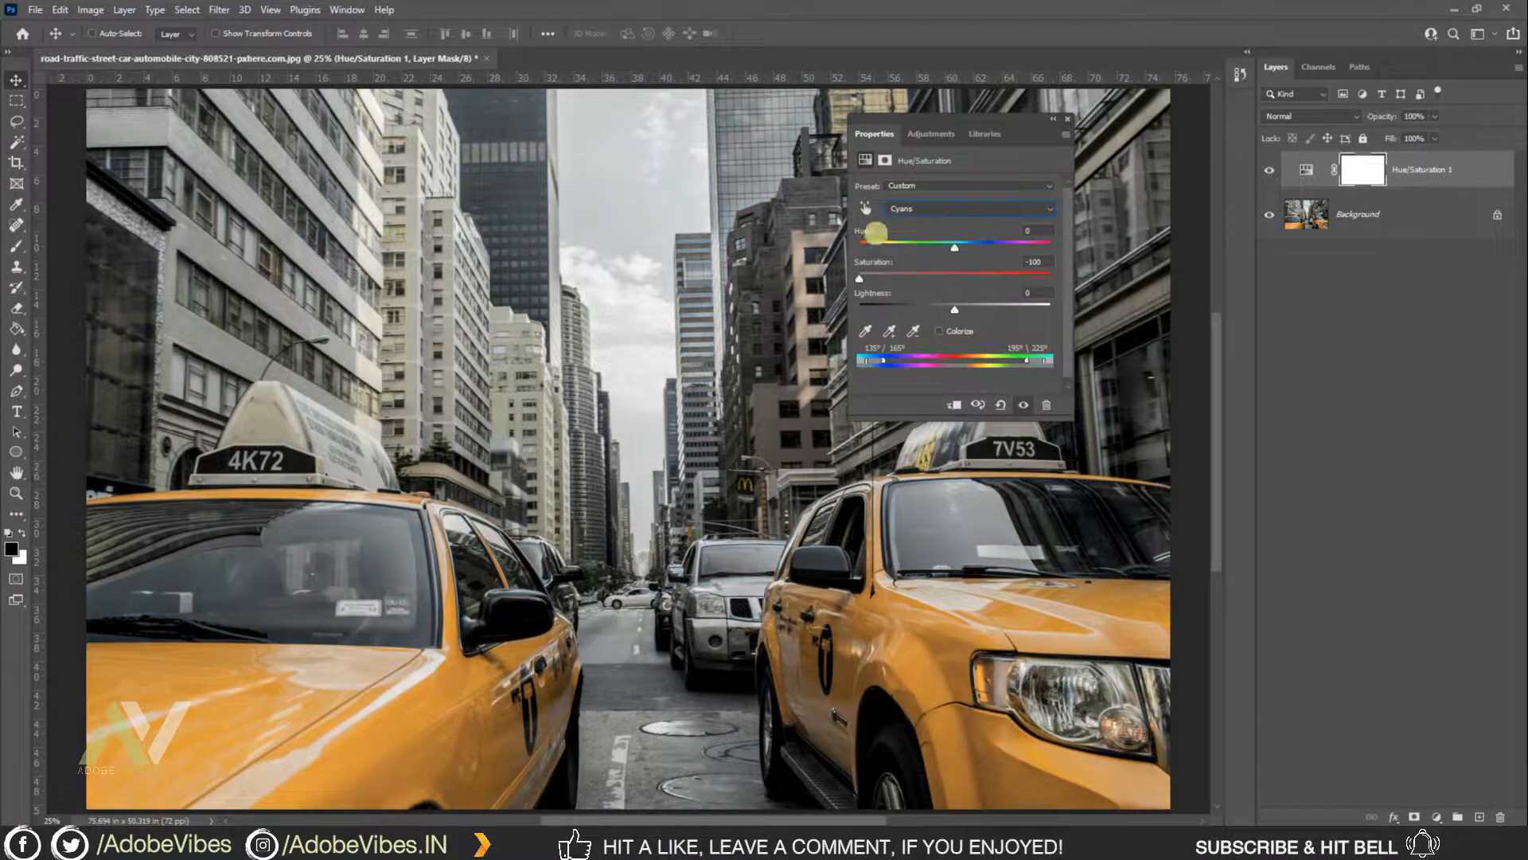
click(934, 206)
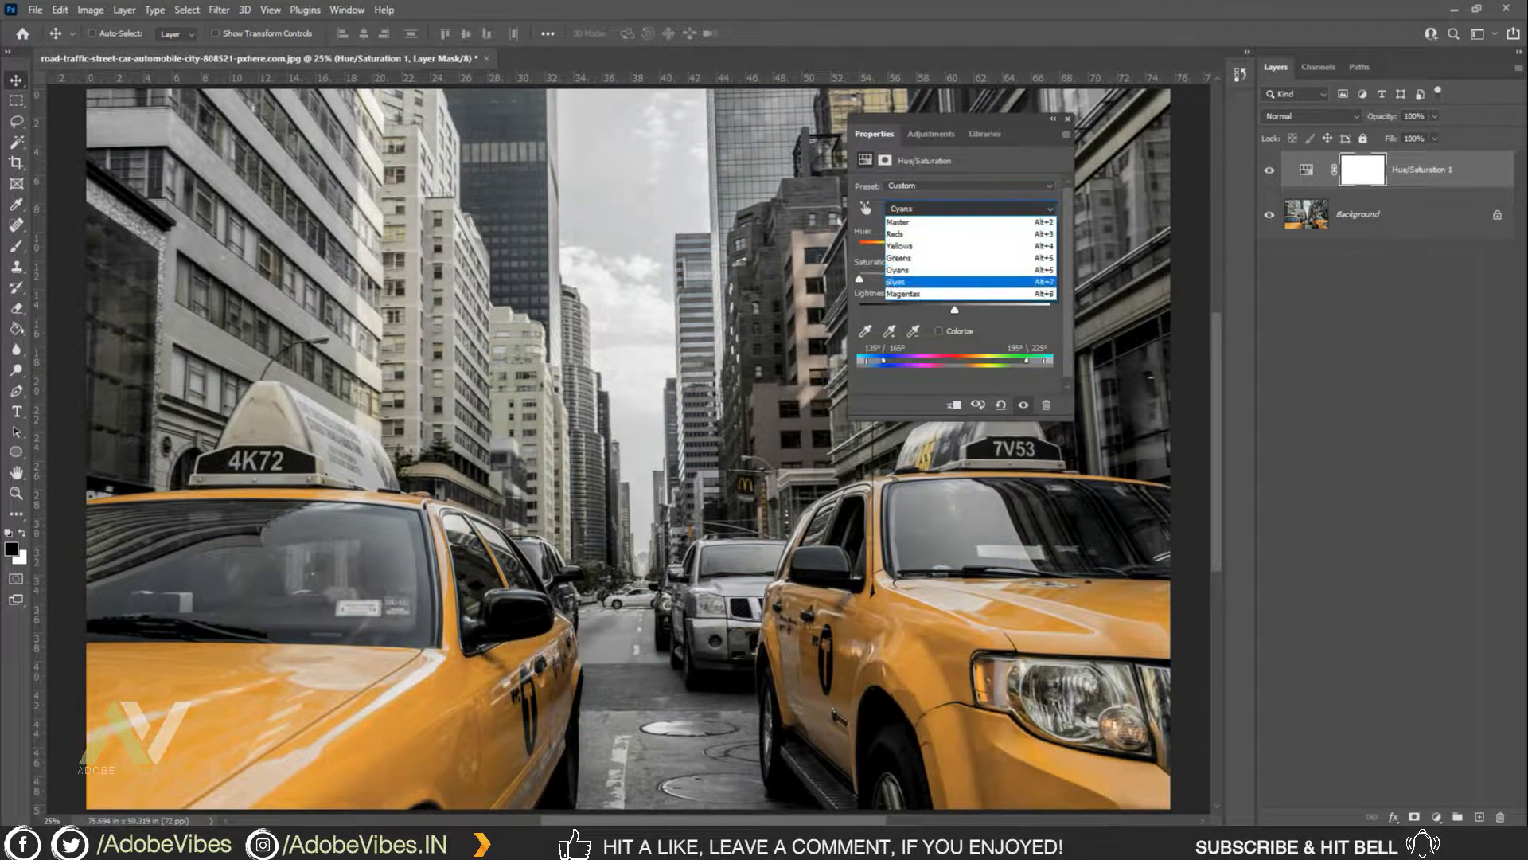
click(911, 283)
drag(959, 281, 809, 280)
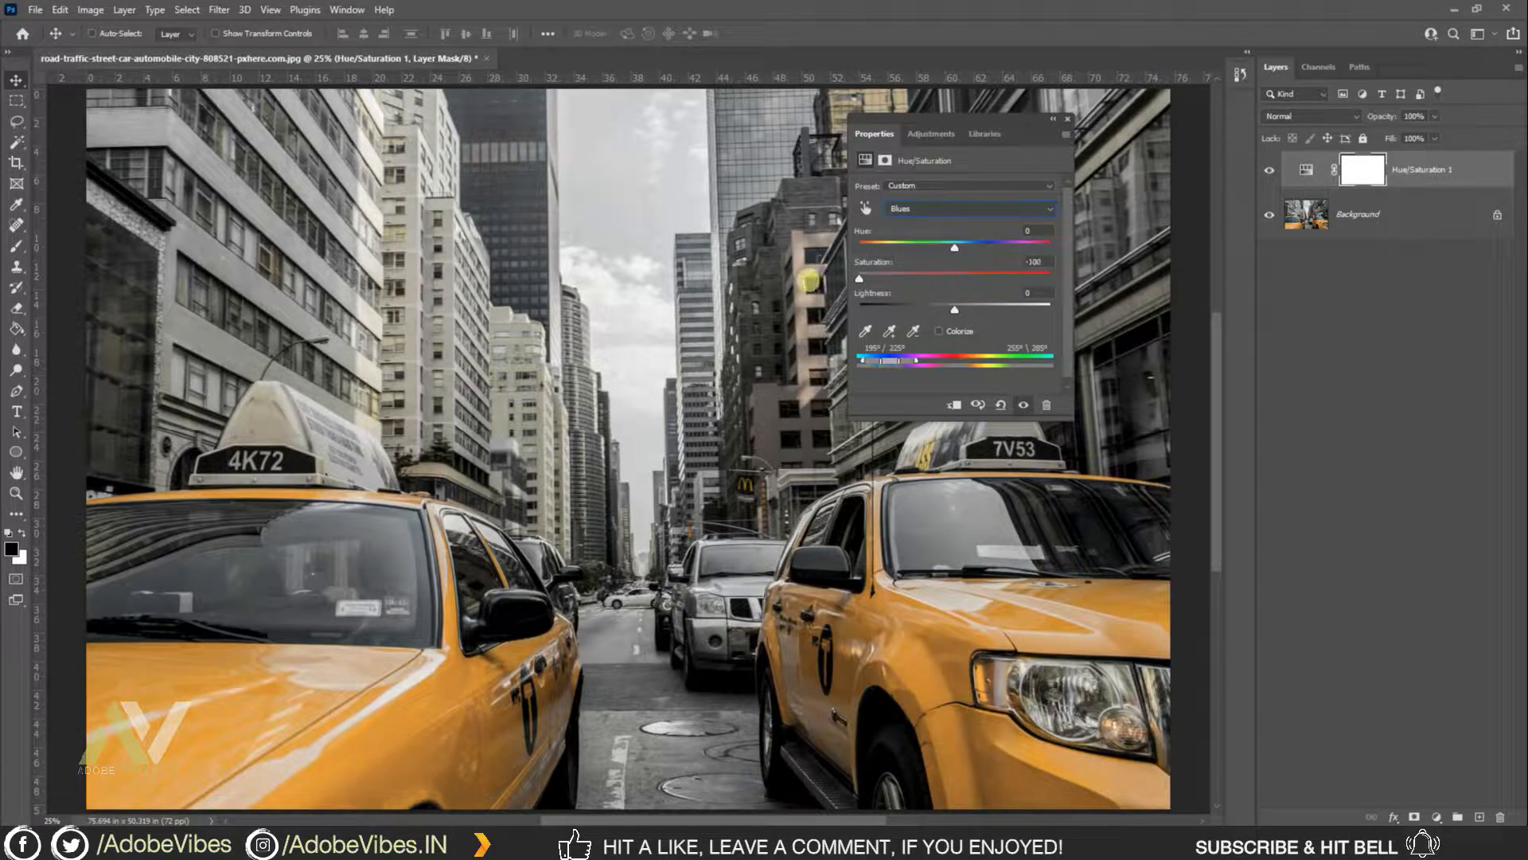
Set the Magentas saturation to -100 and close the Hue/Saturation settings.
click(932, 204)
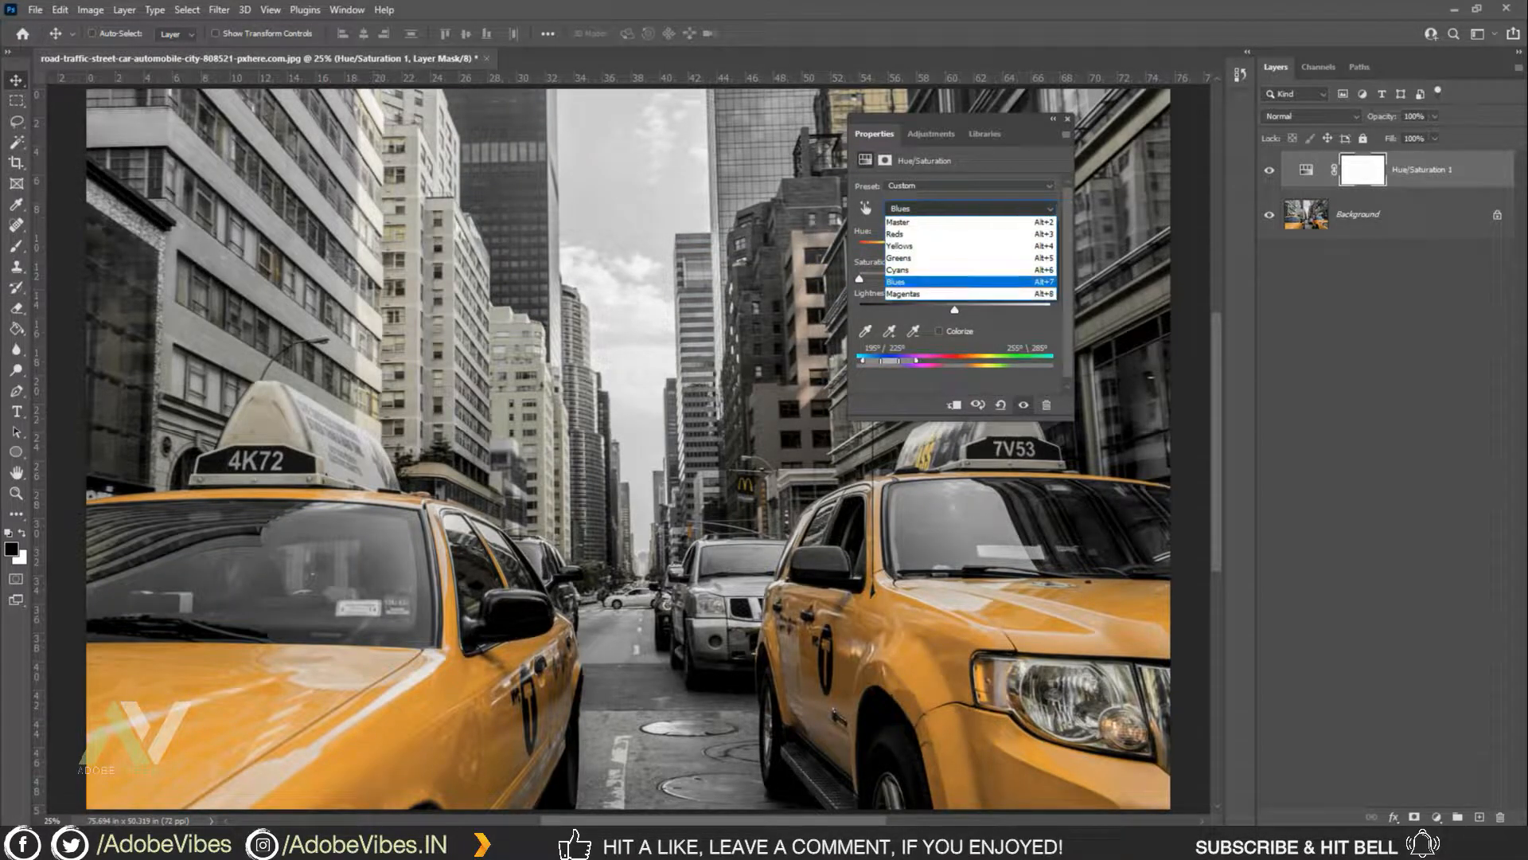
click(927, 294)
drag(953, 280, 826, 267)
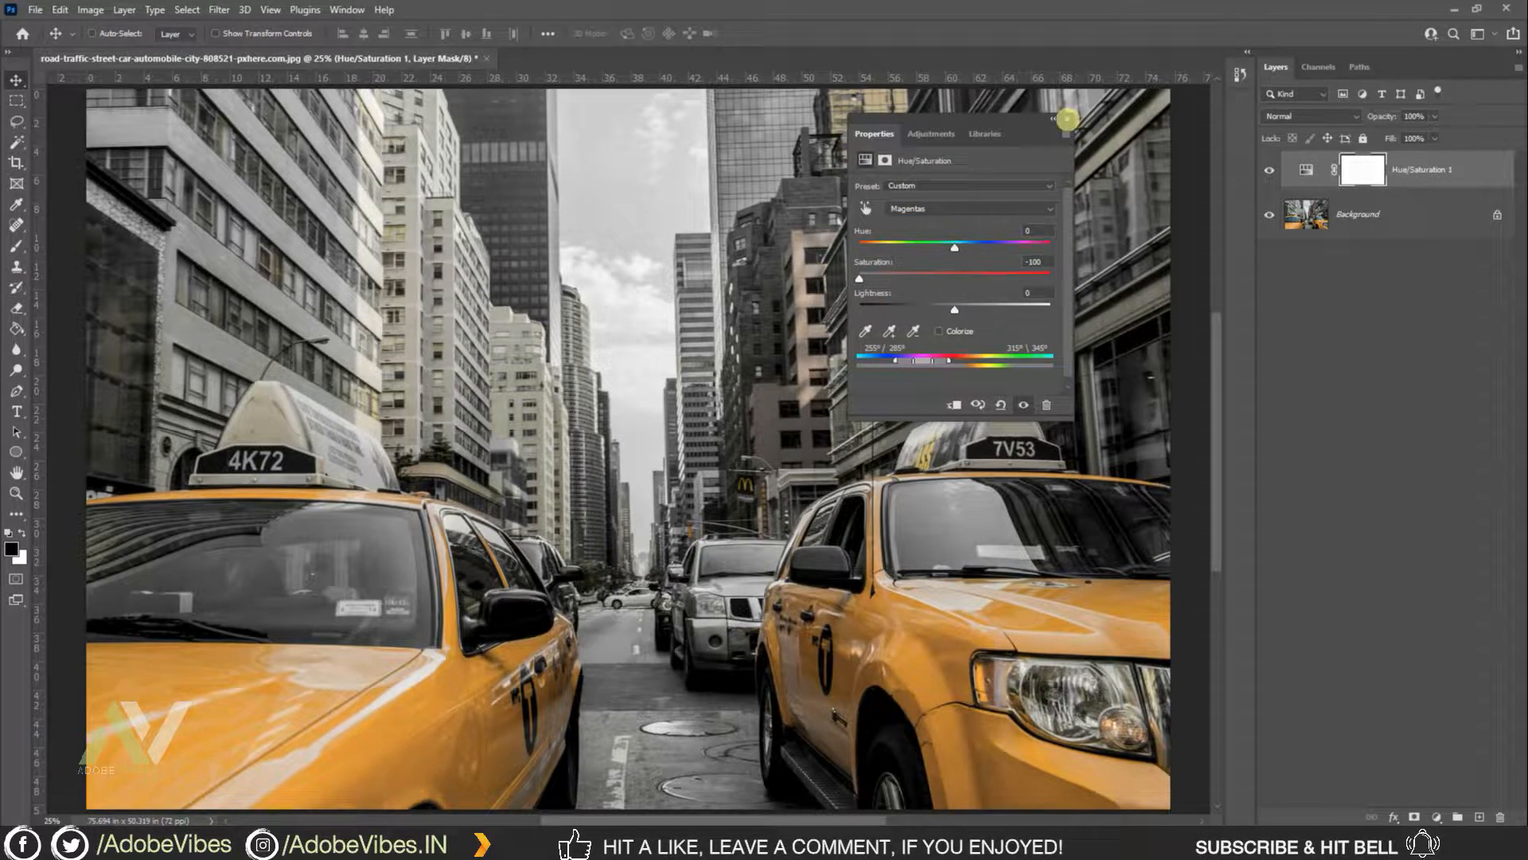
click(1067, 119)
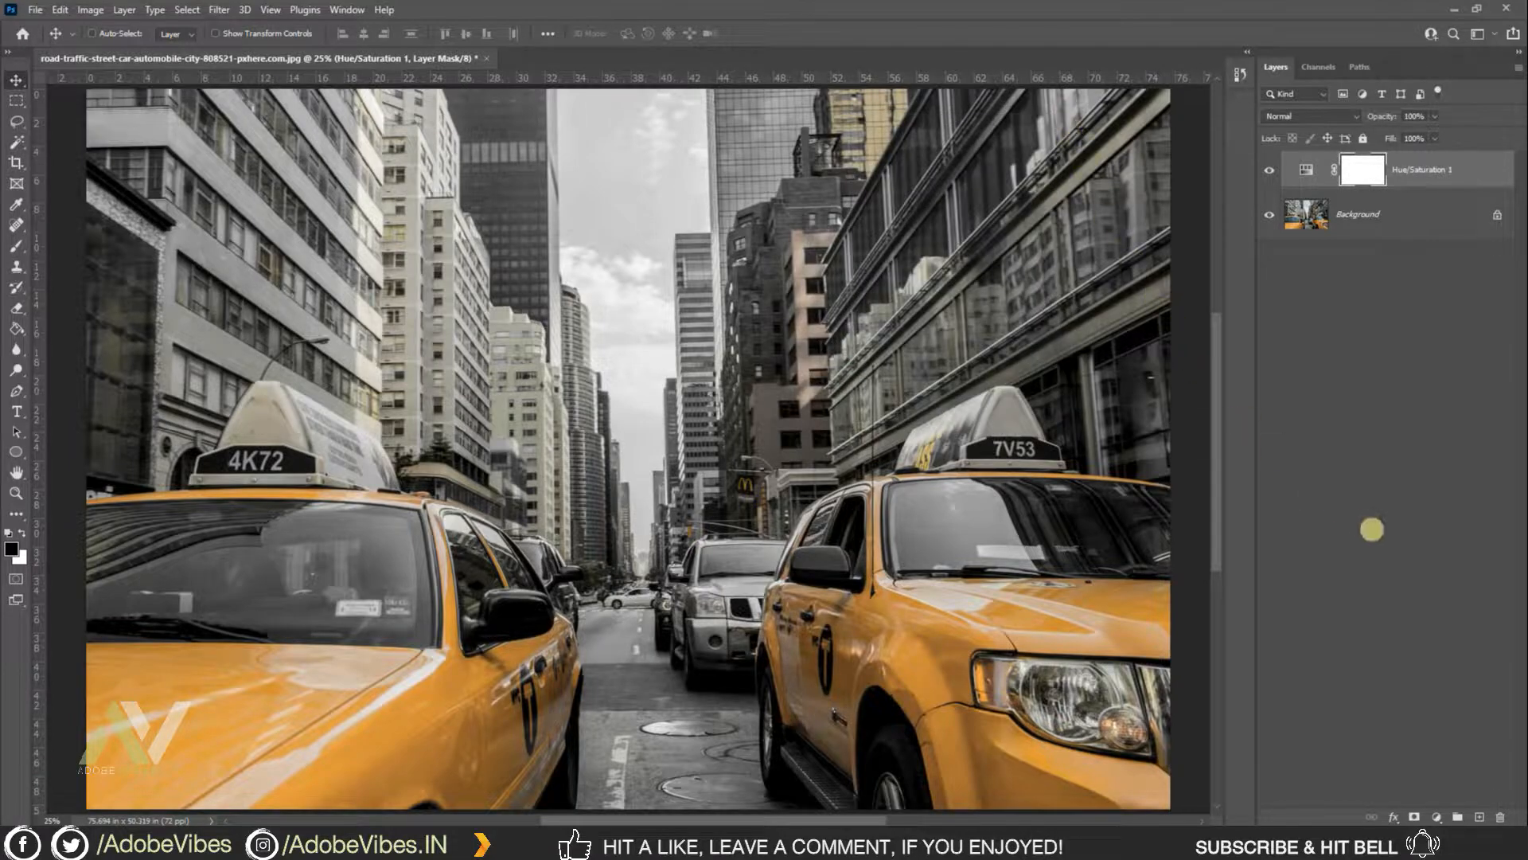
Add a Selective Color adjustment layer and set its Reds to Cyan -100, Magenta -100, Yellow +100 and Black -100.
click(1437, 816)
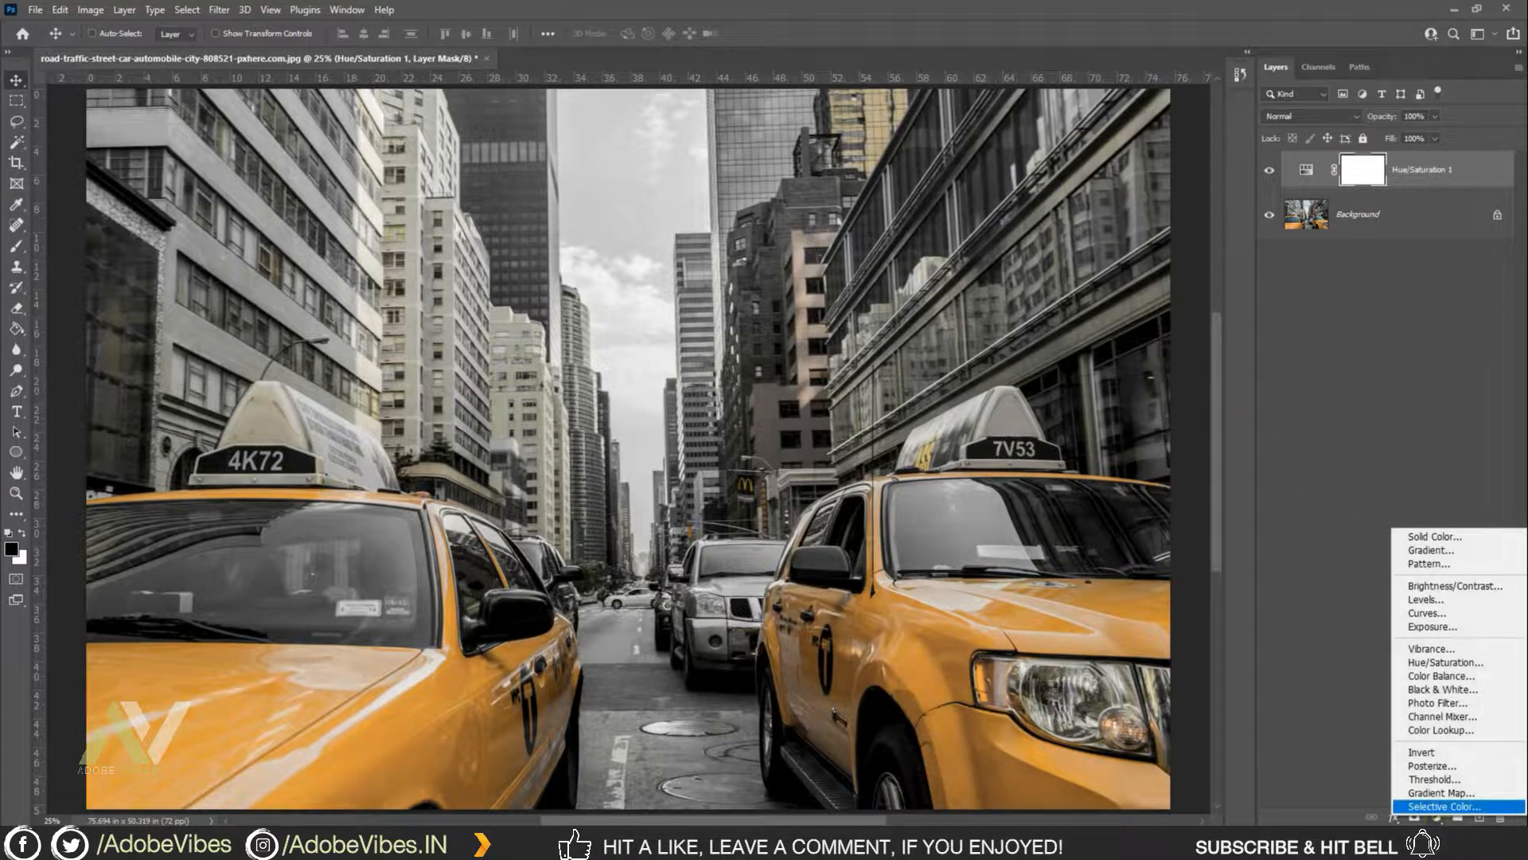
click(1424, 812)
drag(934, 117, 901, 178)
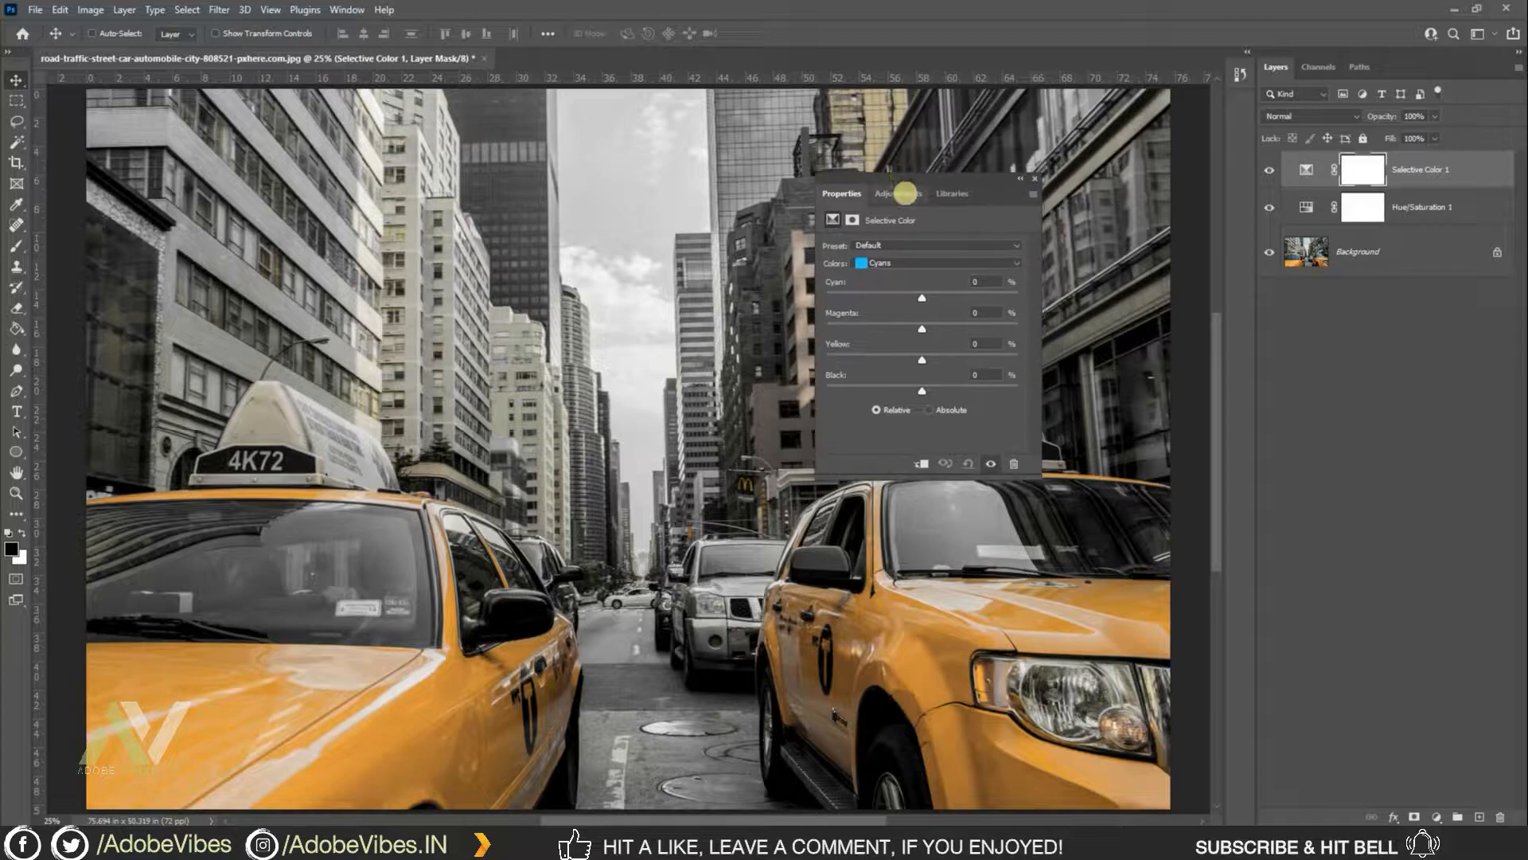
click(905, 262)
click(885, 277)
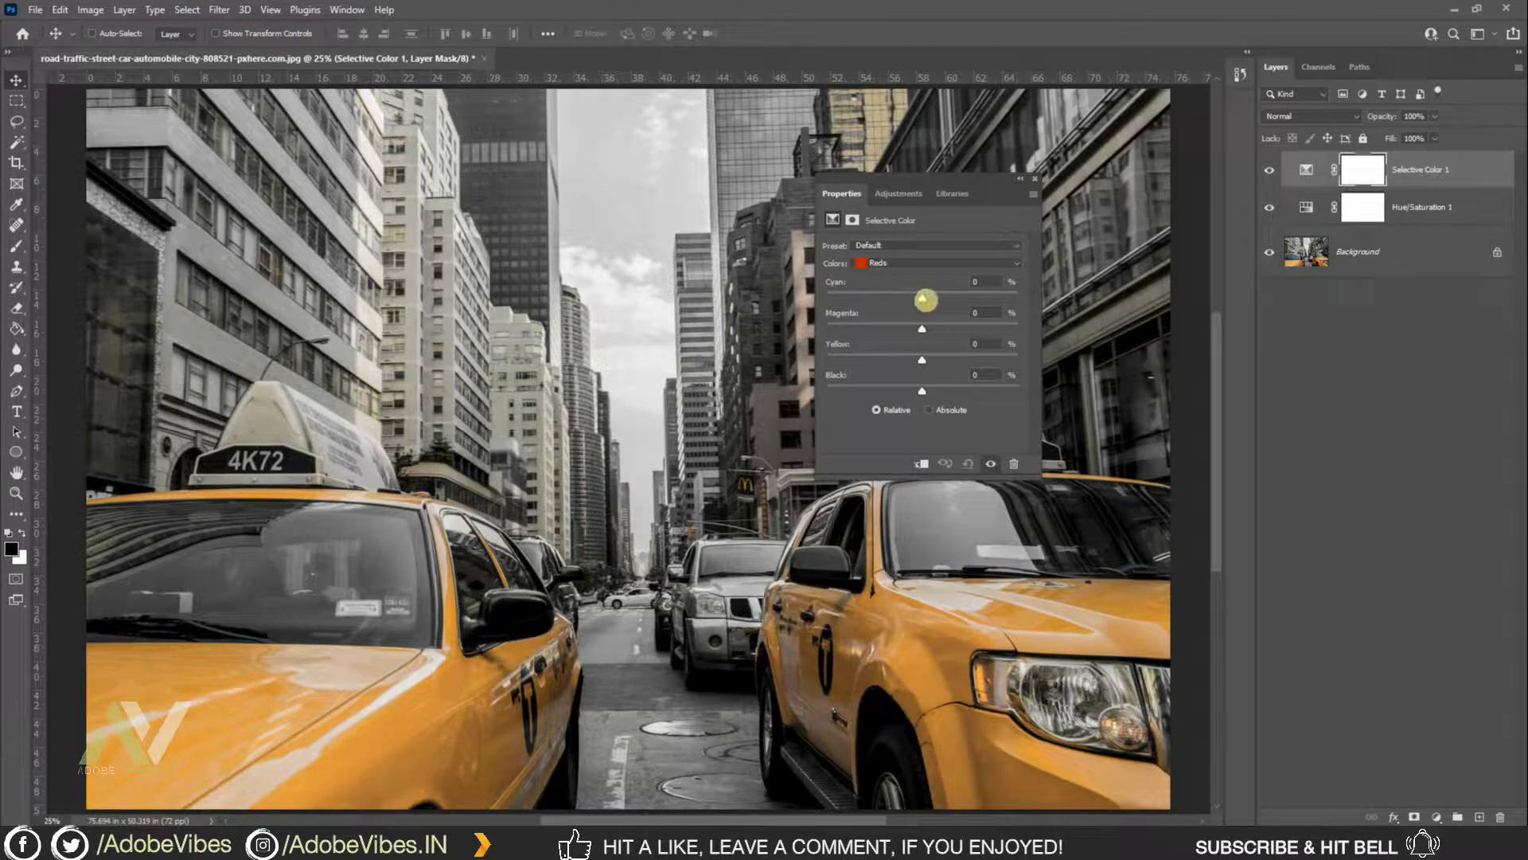
drag(920, 299, 798, 288)
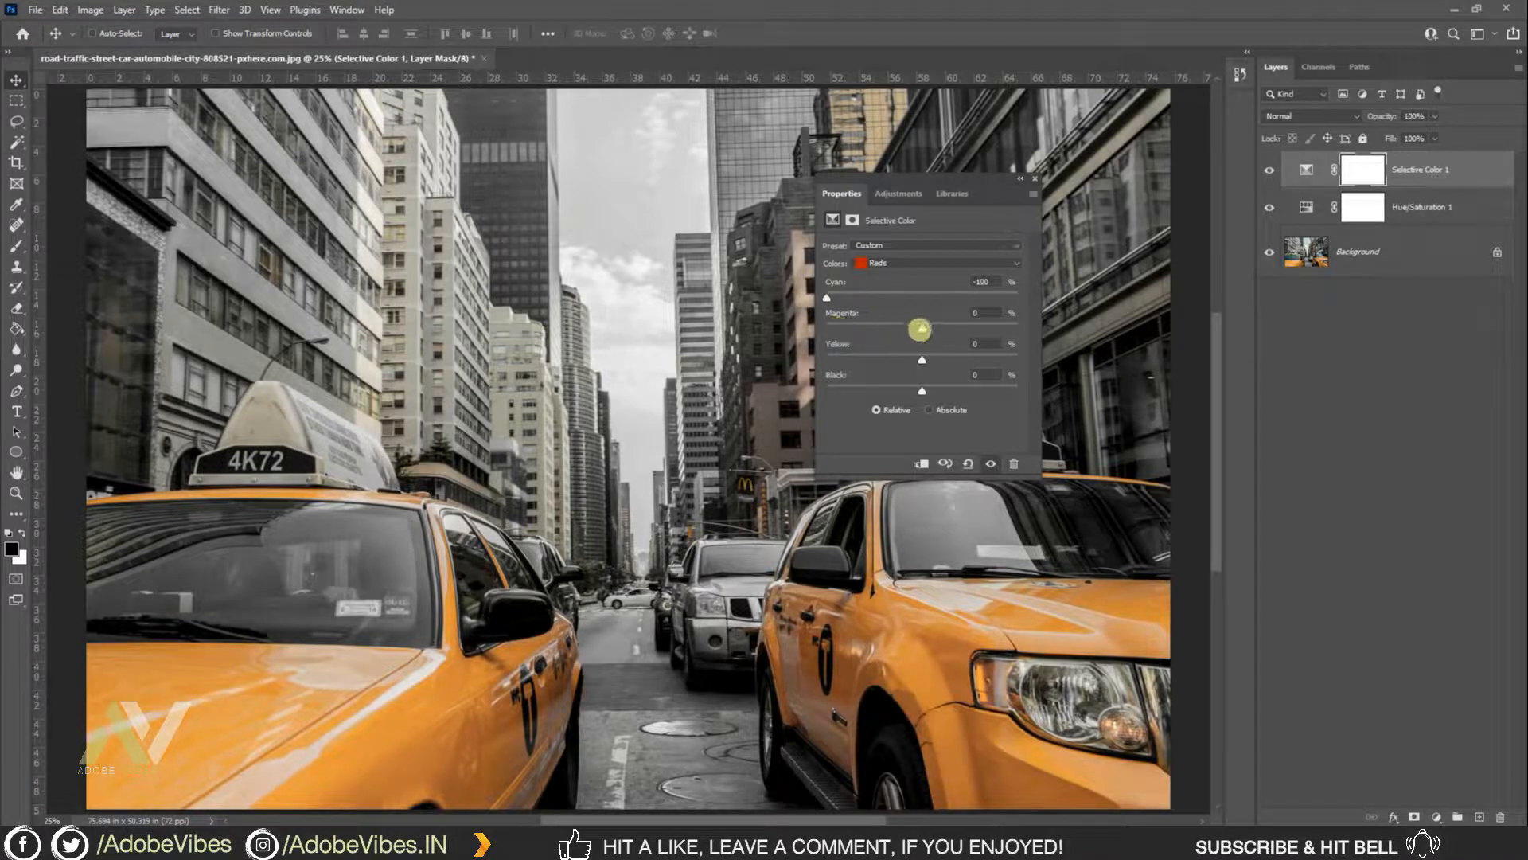
drag(920, 328, 788, 324)
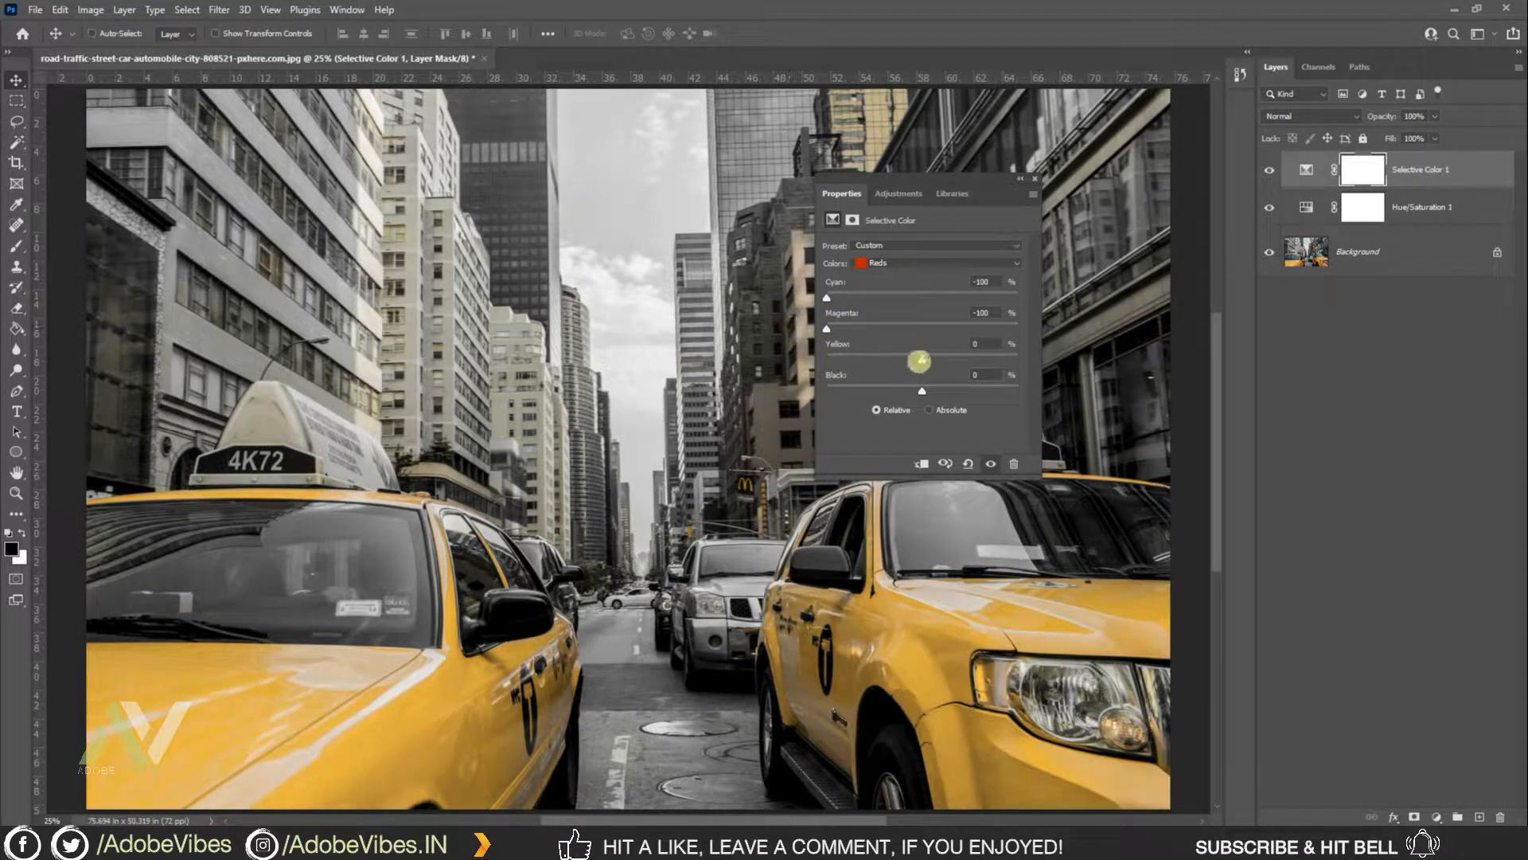
drag(918, 361, 1050, 351)
drag(920, 392, 778, 389)
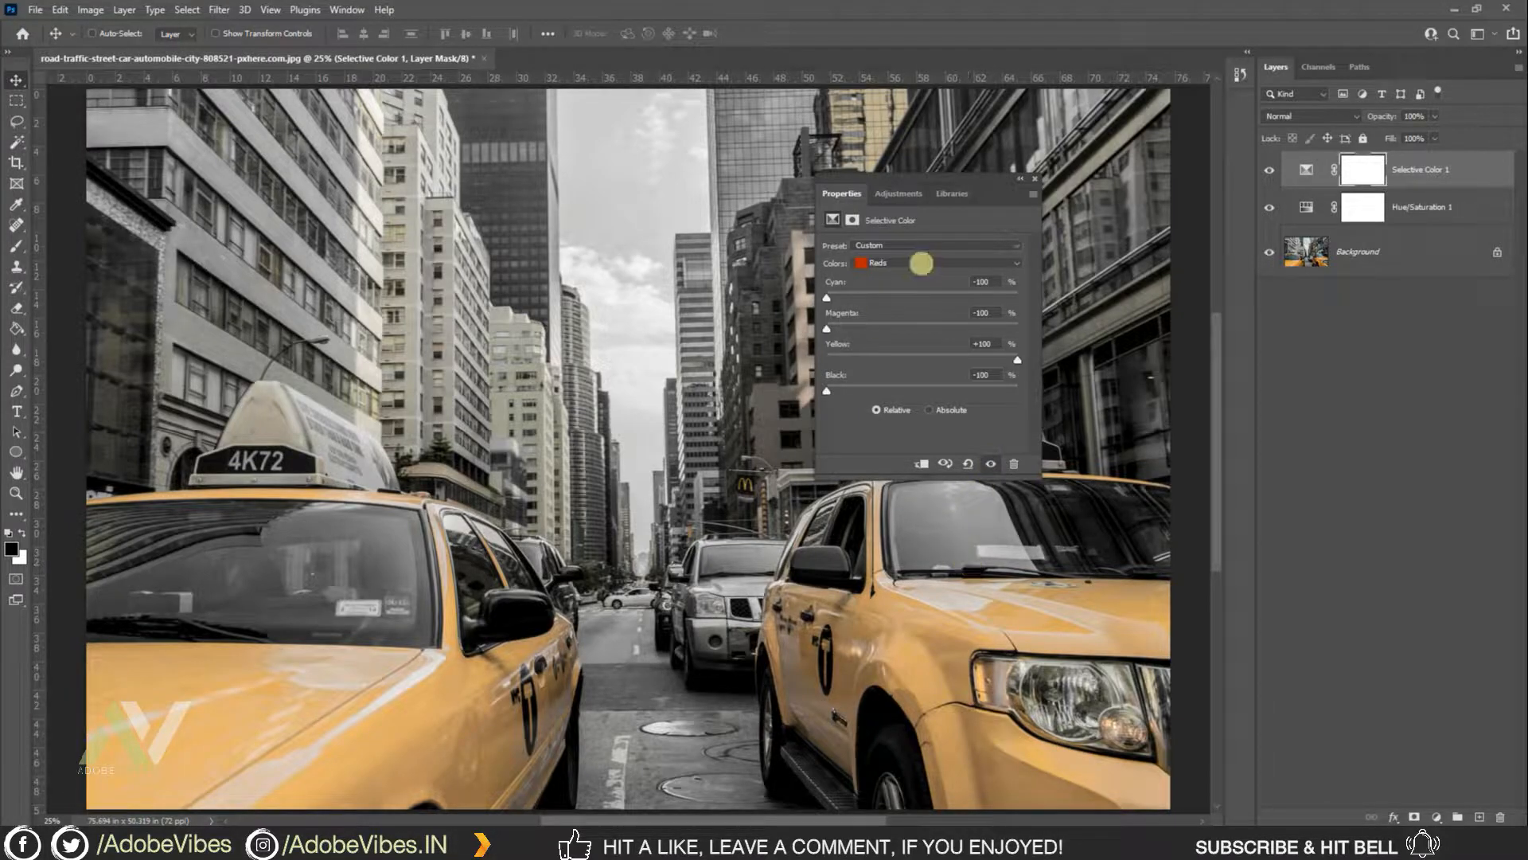
Set the Yellows in the Selective Color adjustment to Cyan -100, Yellow +20 and Black -5.
click(921, 263)
click(904, 289)
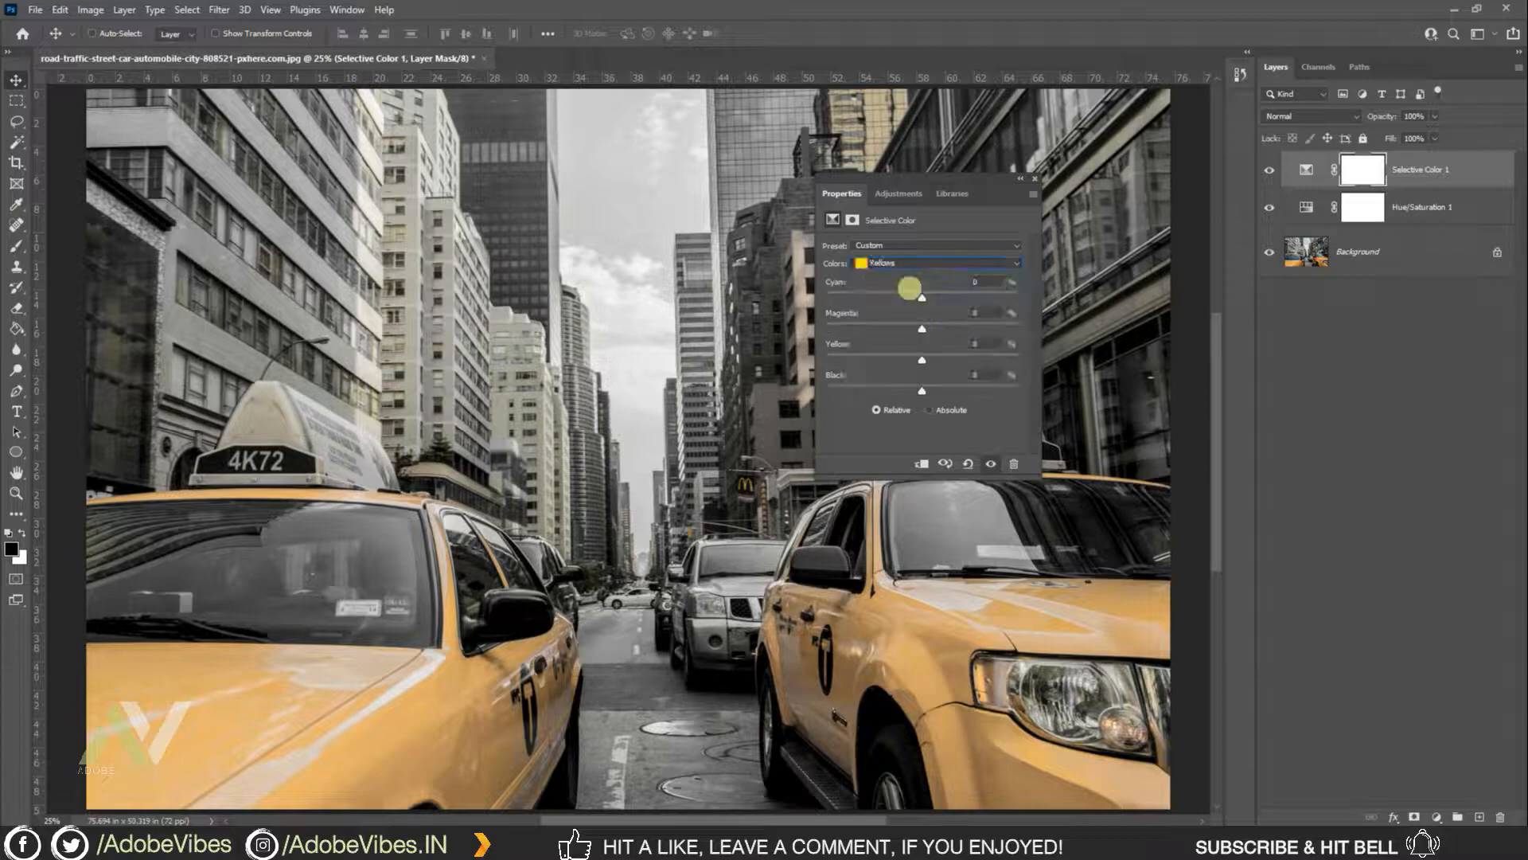
drag(924, 297, 773, 296)
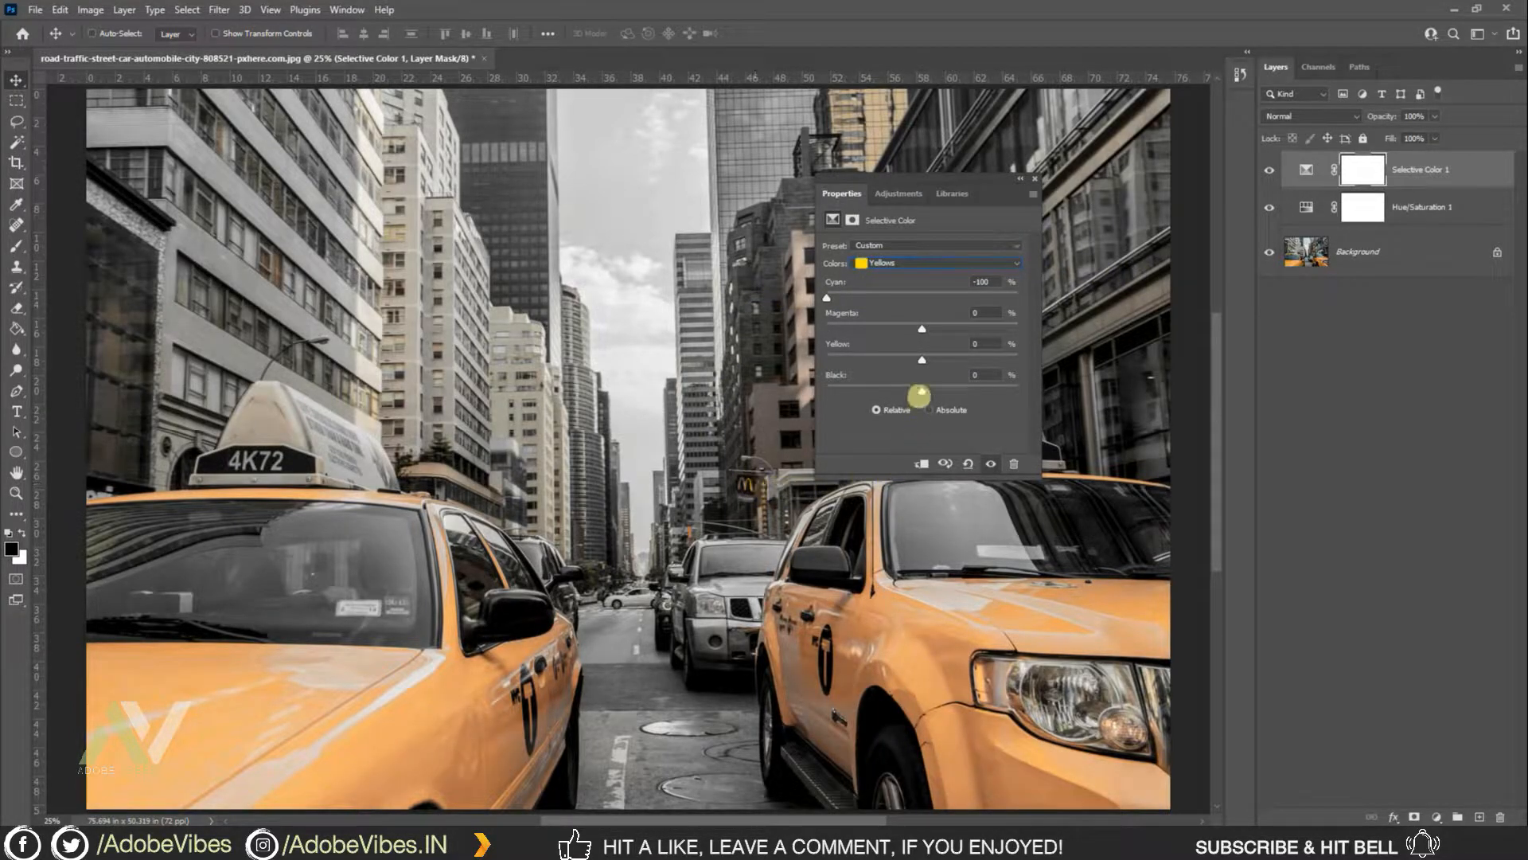
drag(921, 391, 918, 391)
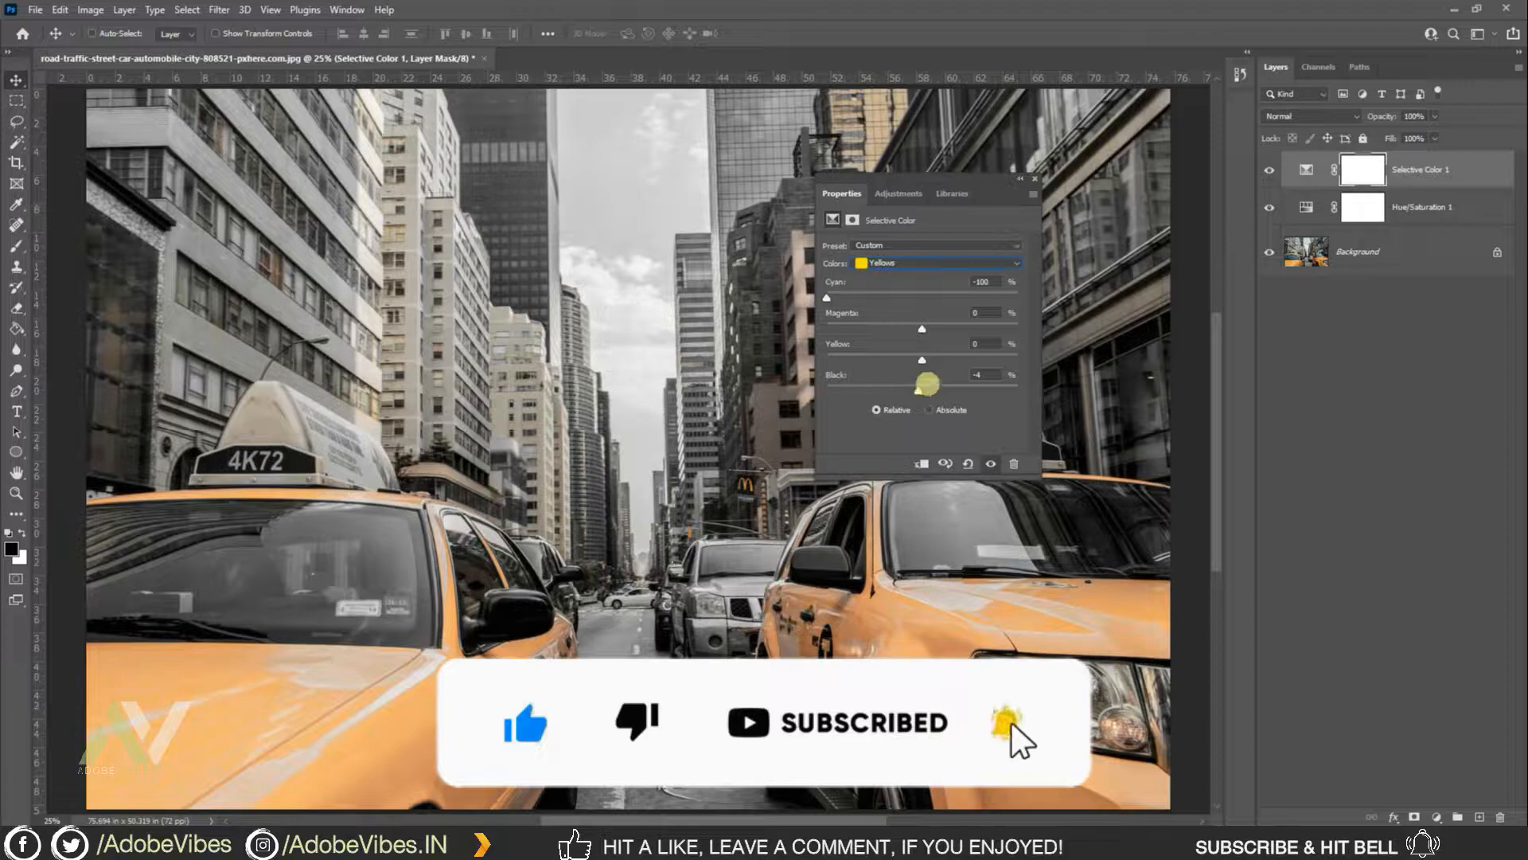
key(5)
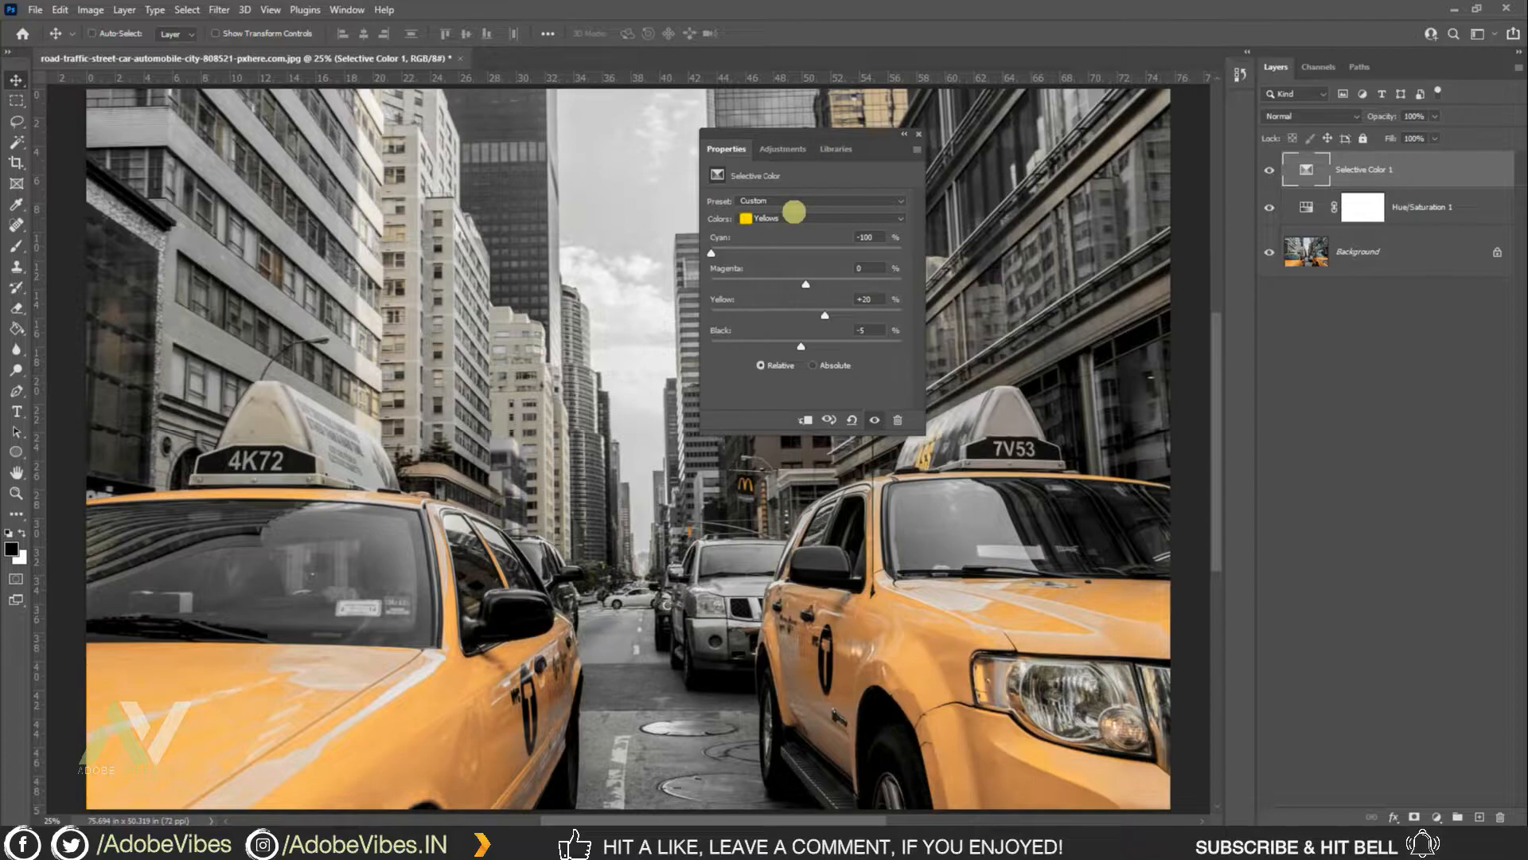
Set the Greens in the Selective Color adjustment to Cyan -100, Magenta -100, Yellow -100 and Black -100.
click(794, 214)
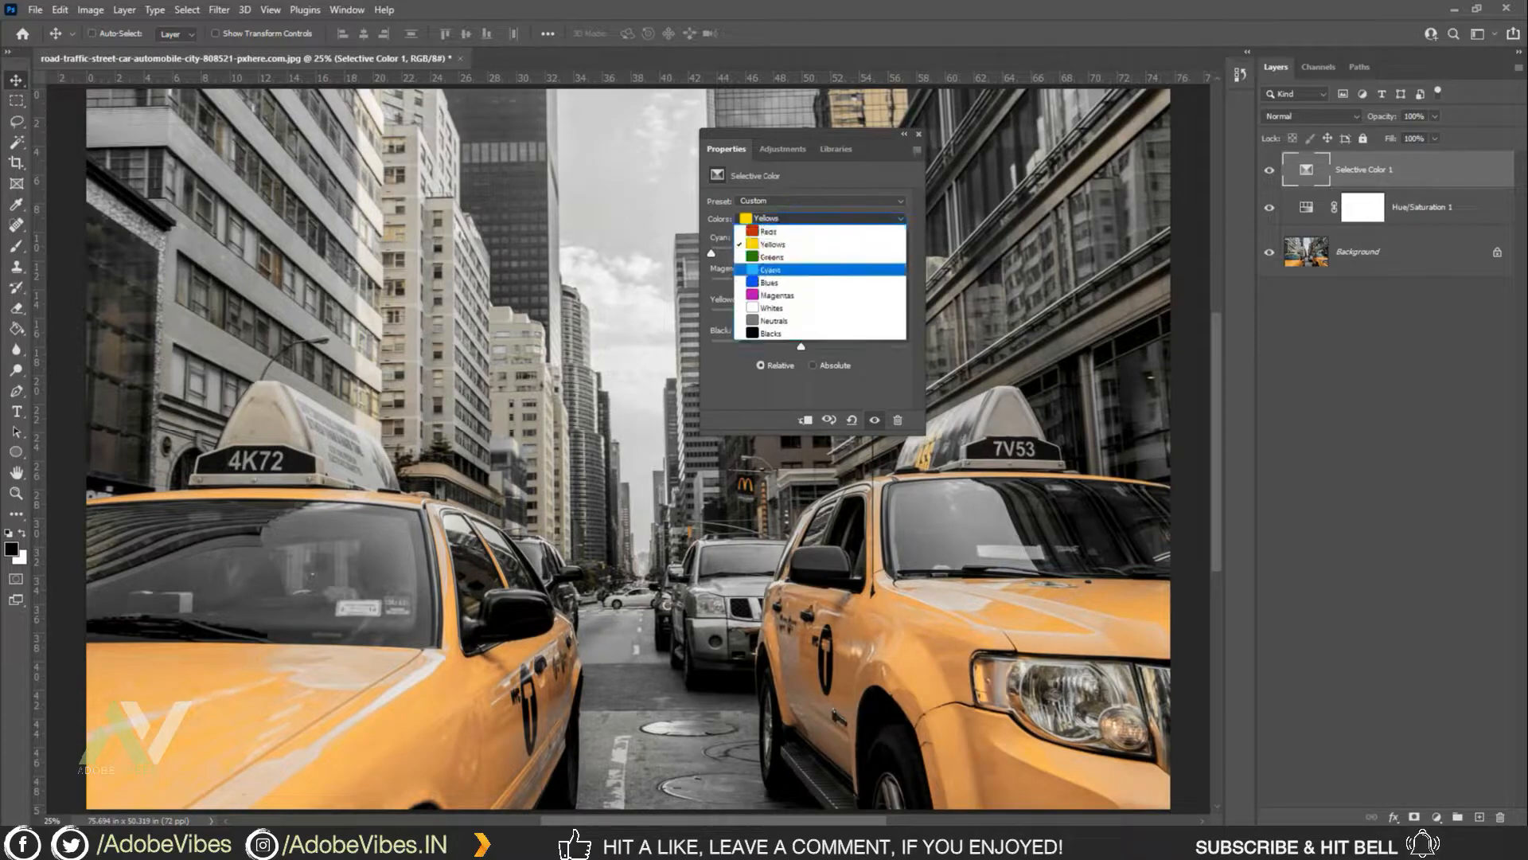
click(792, 239)
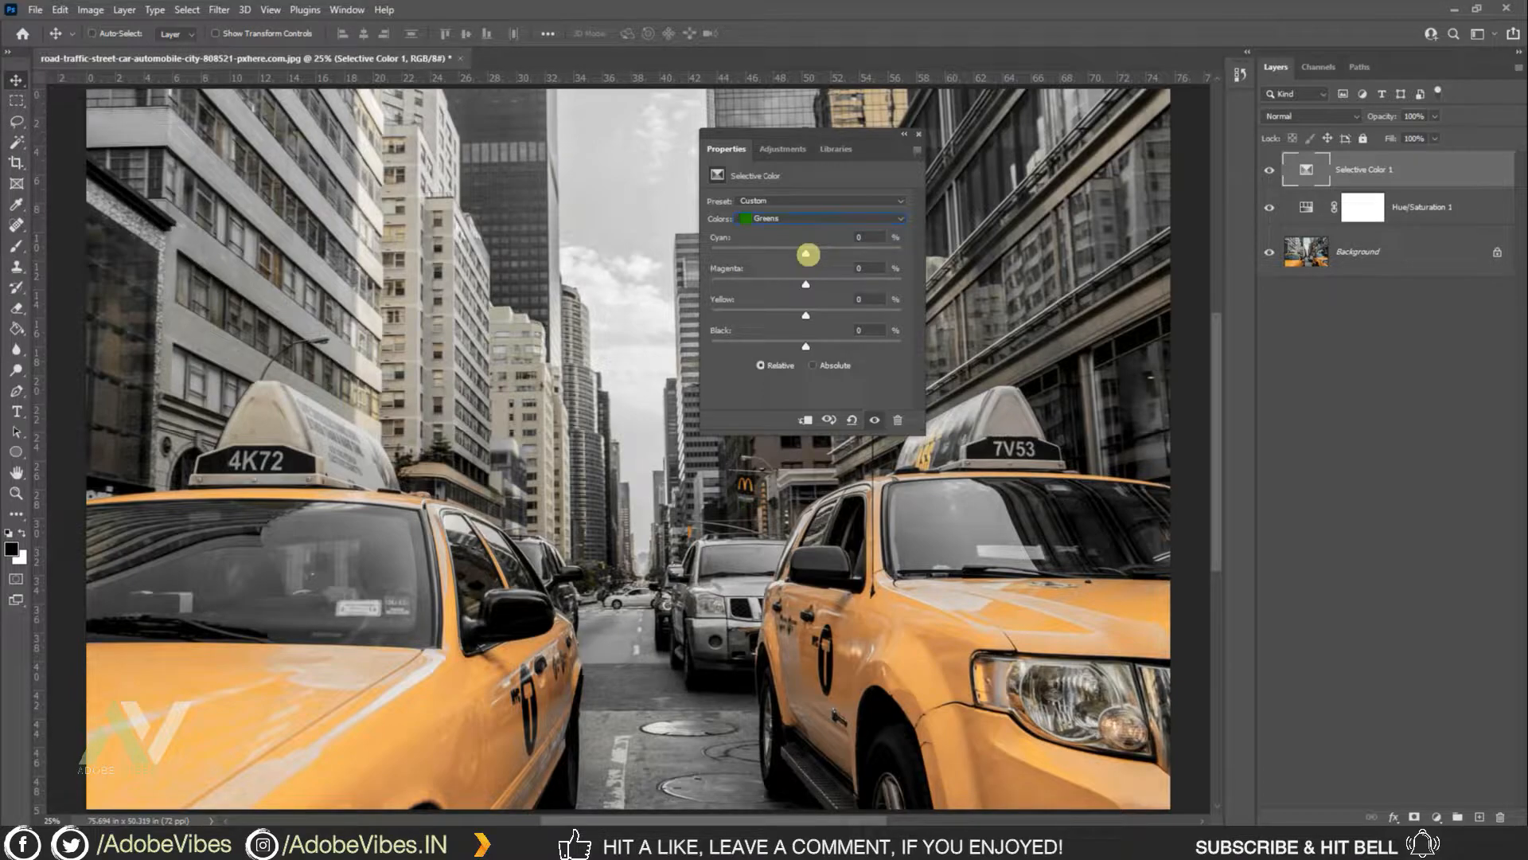
drag(806, 253, 685, 254)
drag(800, 284, 675, 284)
drag(806, 314, 634, 301)
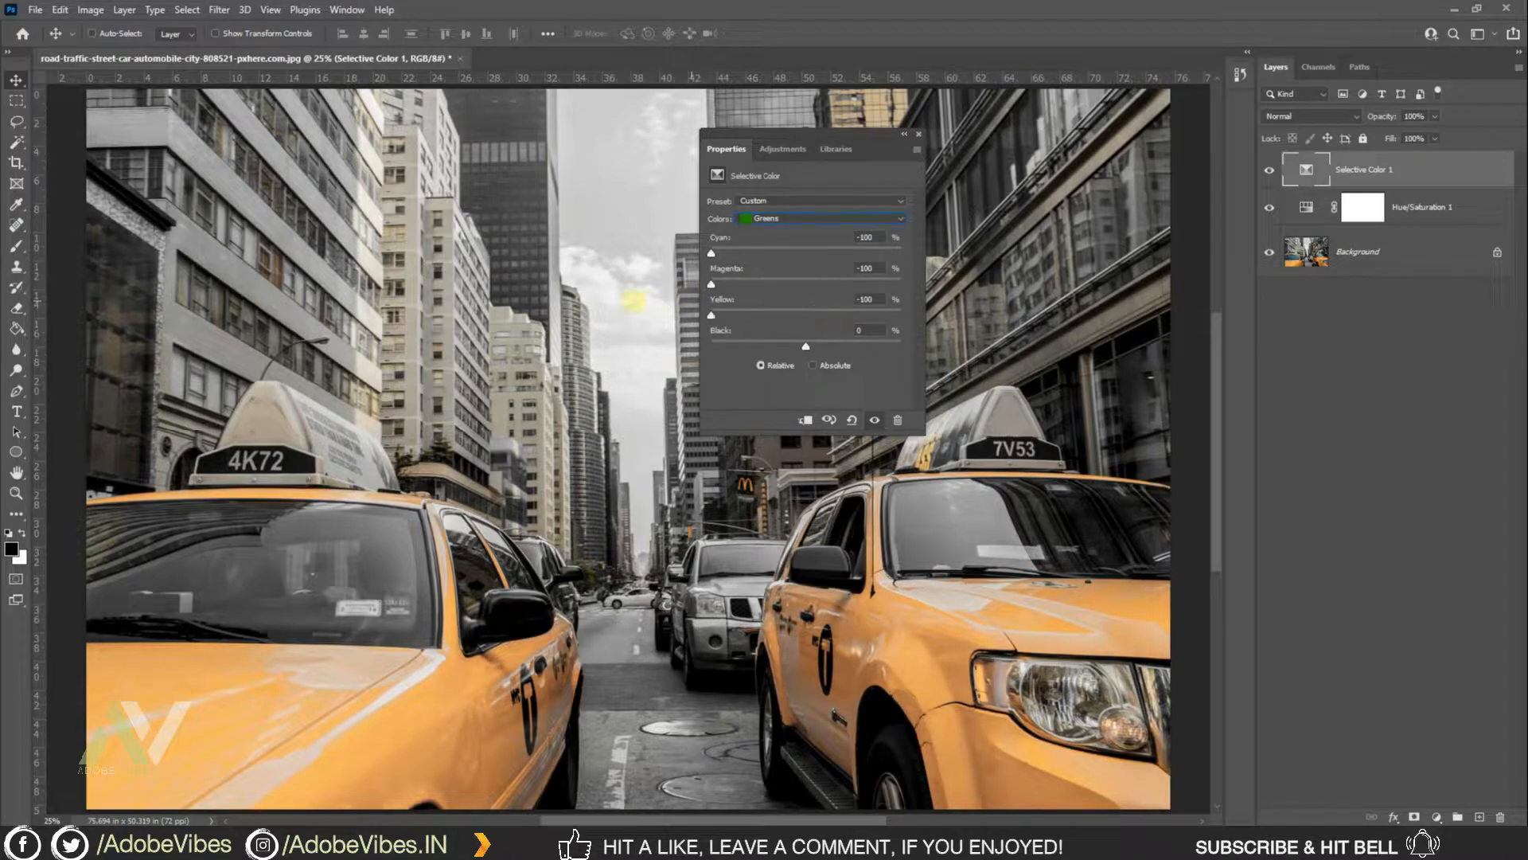
drag(807, 344, 665, 343)
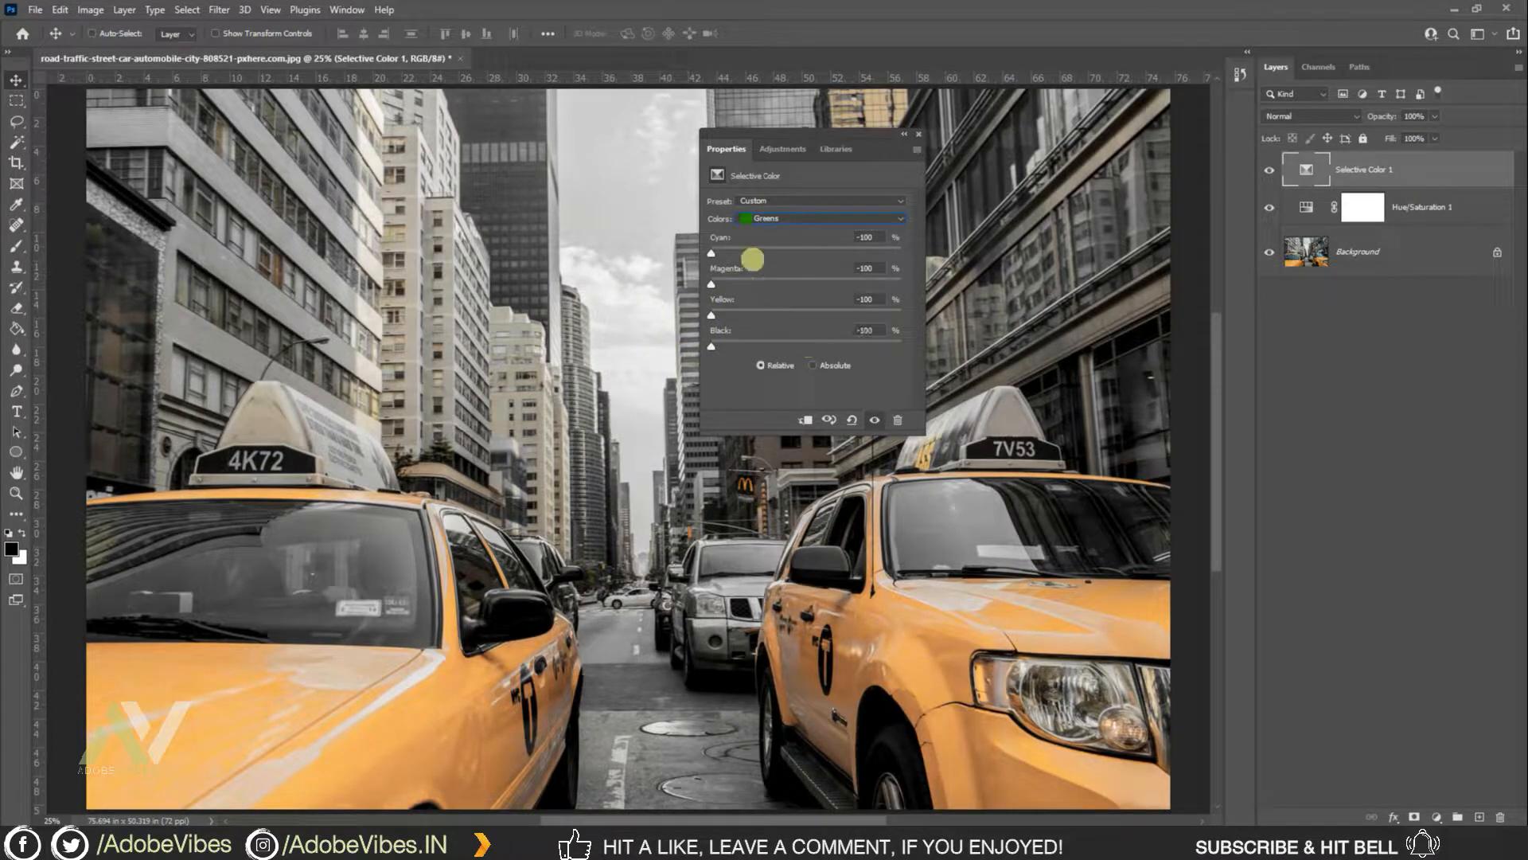
Set the Cyans in the Selective Color adjustment to Cyan -100, Magenta -100, Yellow -100 and Black -100.
click(781, 212)
click(786, 261)
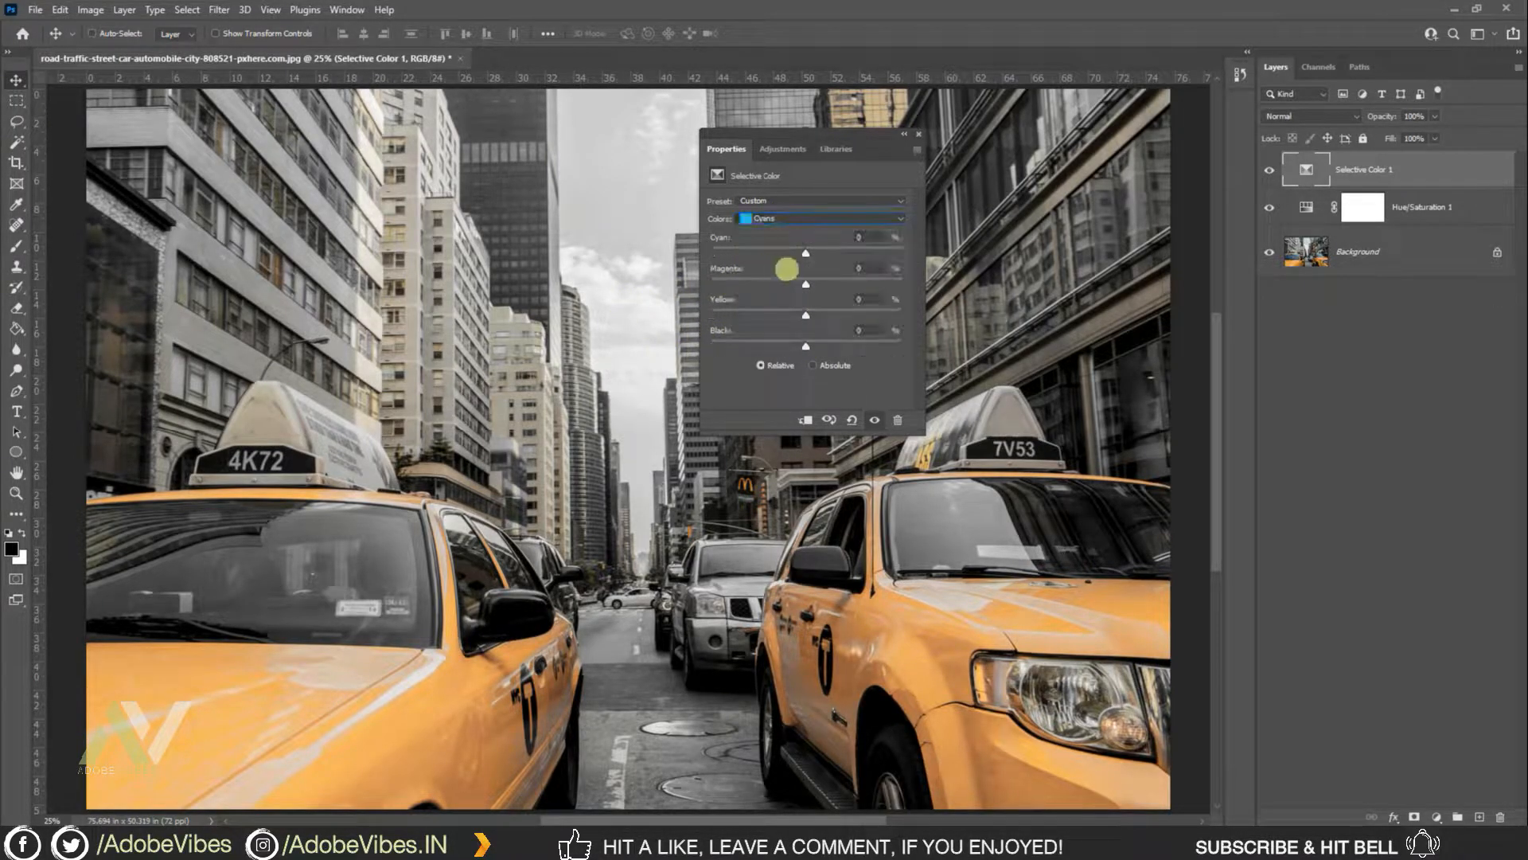
drag(813, 253, 679, 247)
drag(805, 284, 693, 285)
drag(805, 316, 714, 322)
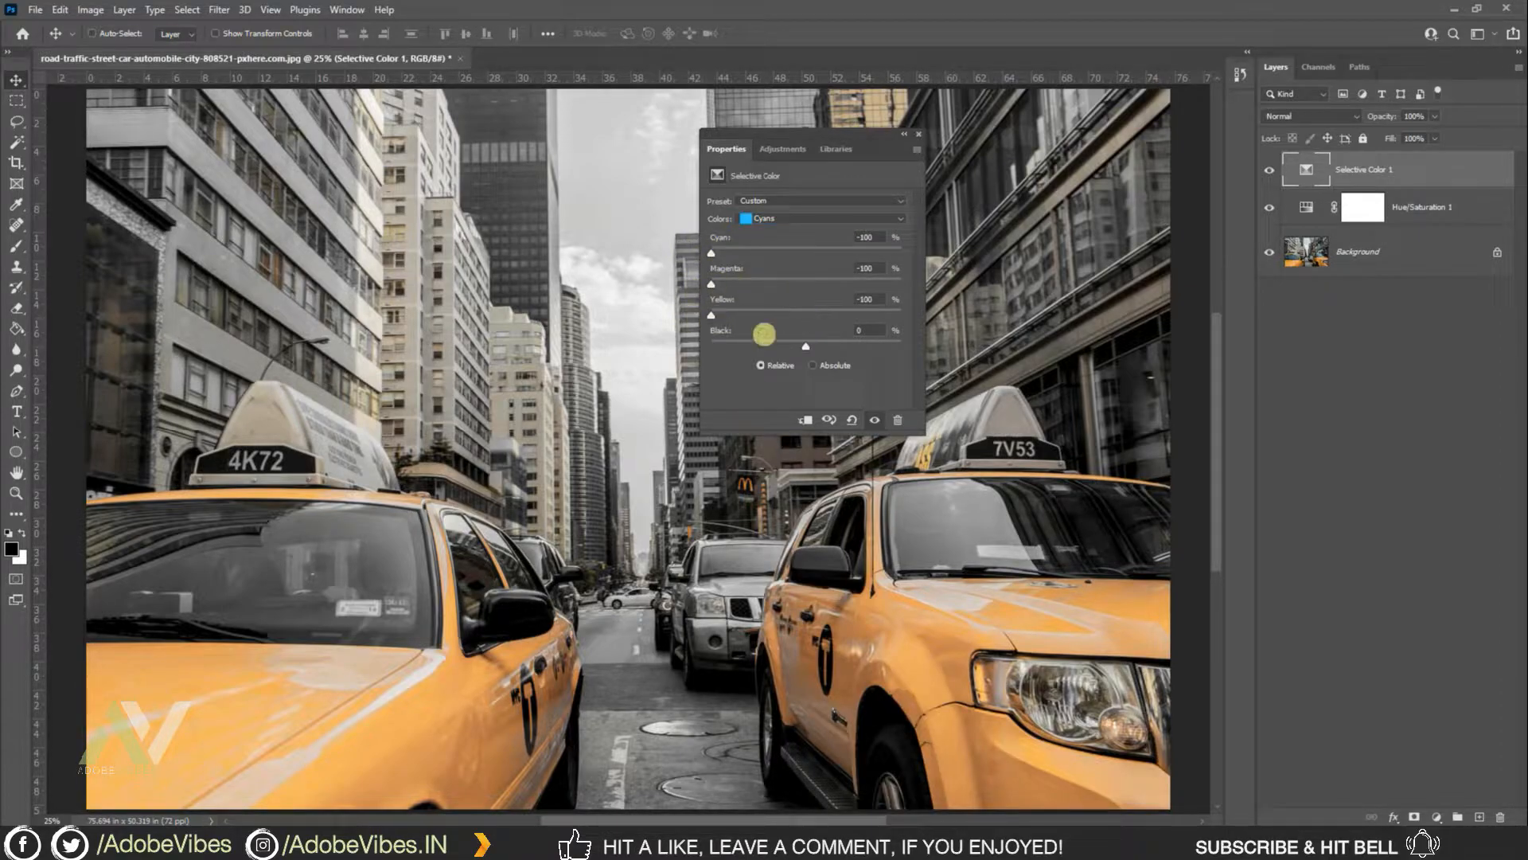
drag(803, 346, 683, 331)
Set the Blues in the Selective Color adjustment to Cyan -100, Magenta -100, Yellow -100 and Black -100.
click(786, 216)
click(785, 275)
drag(810, 255, 658, 242)
drag(805, 284, 671, 277)
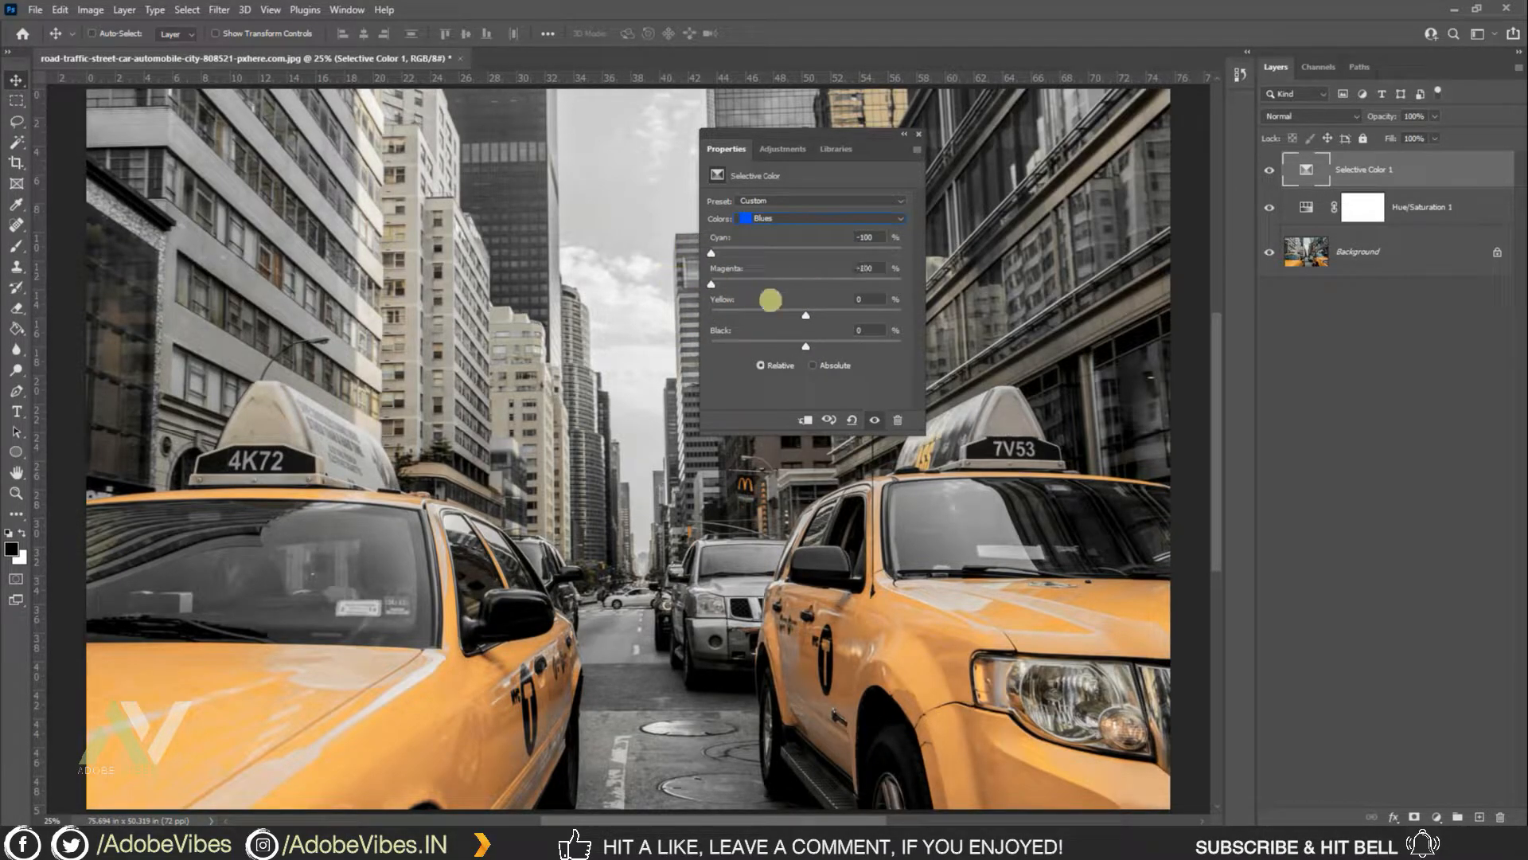
drag(806, 315, 678, 310)
drag(806, 344, 677, 343)
Set the Magentas in the Selective Color adjustment to Cyan -100, Magenta -100, Yellow -100 and Black -100.
click(788, 219)
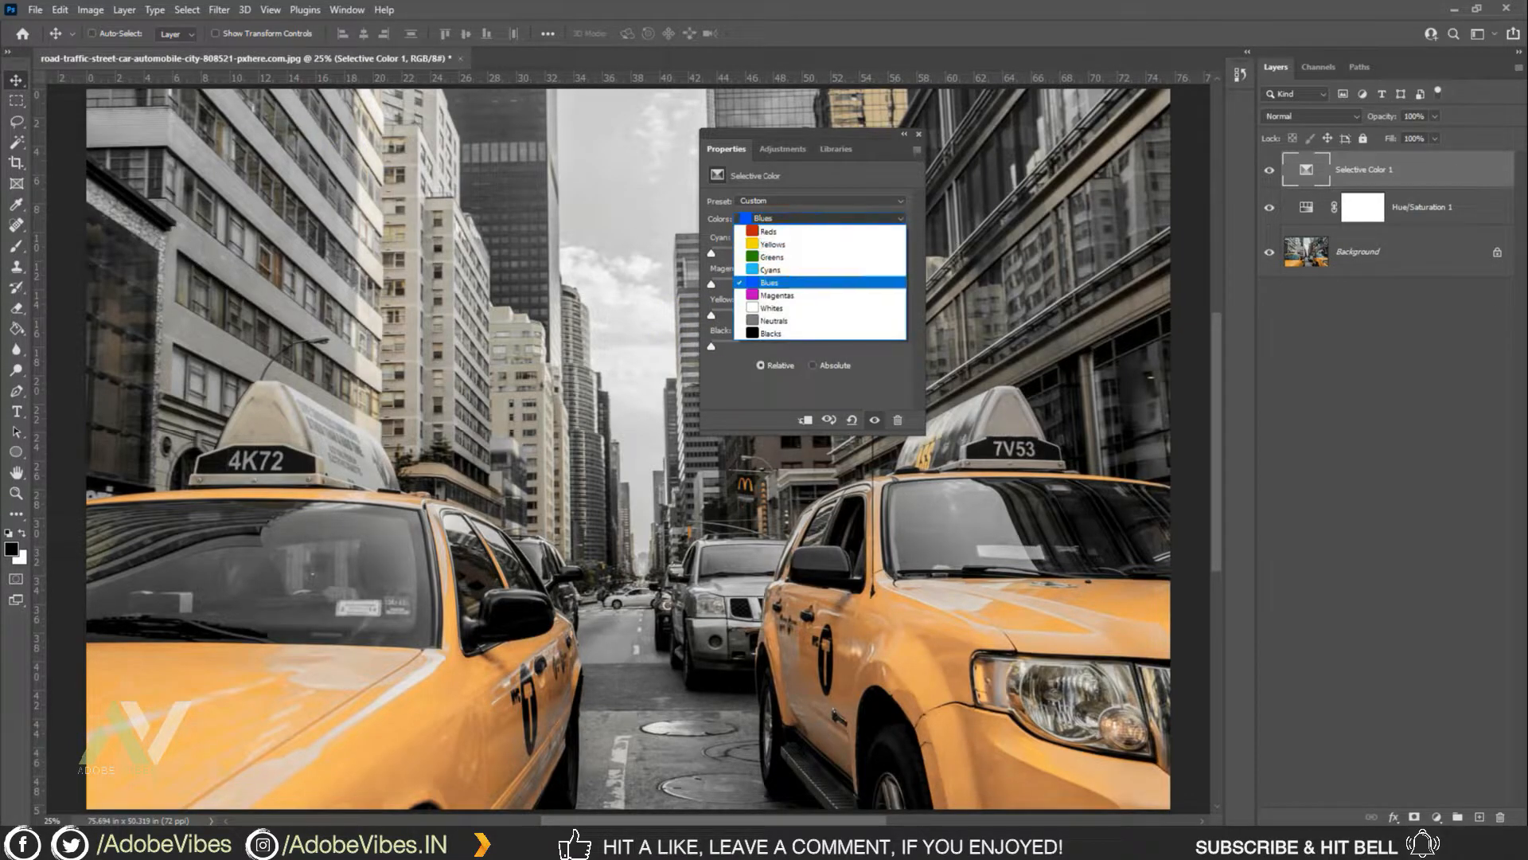
click(776, 296)
drag(806, 253, 663, 245)
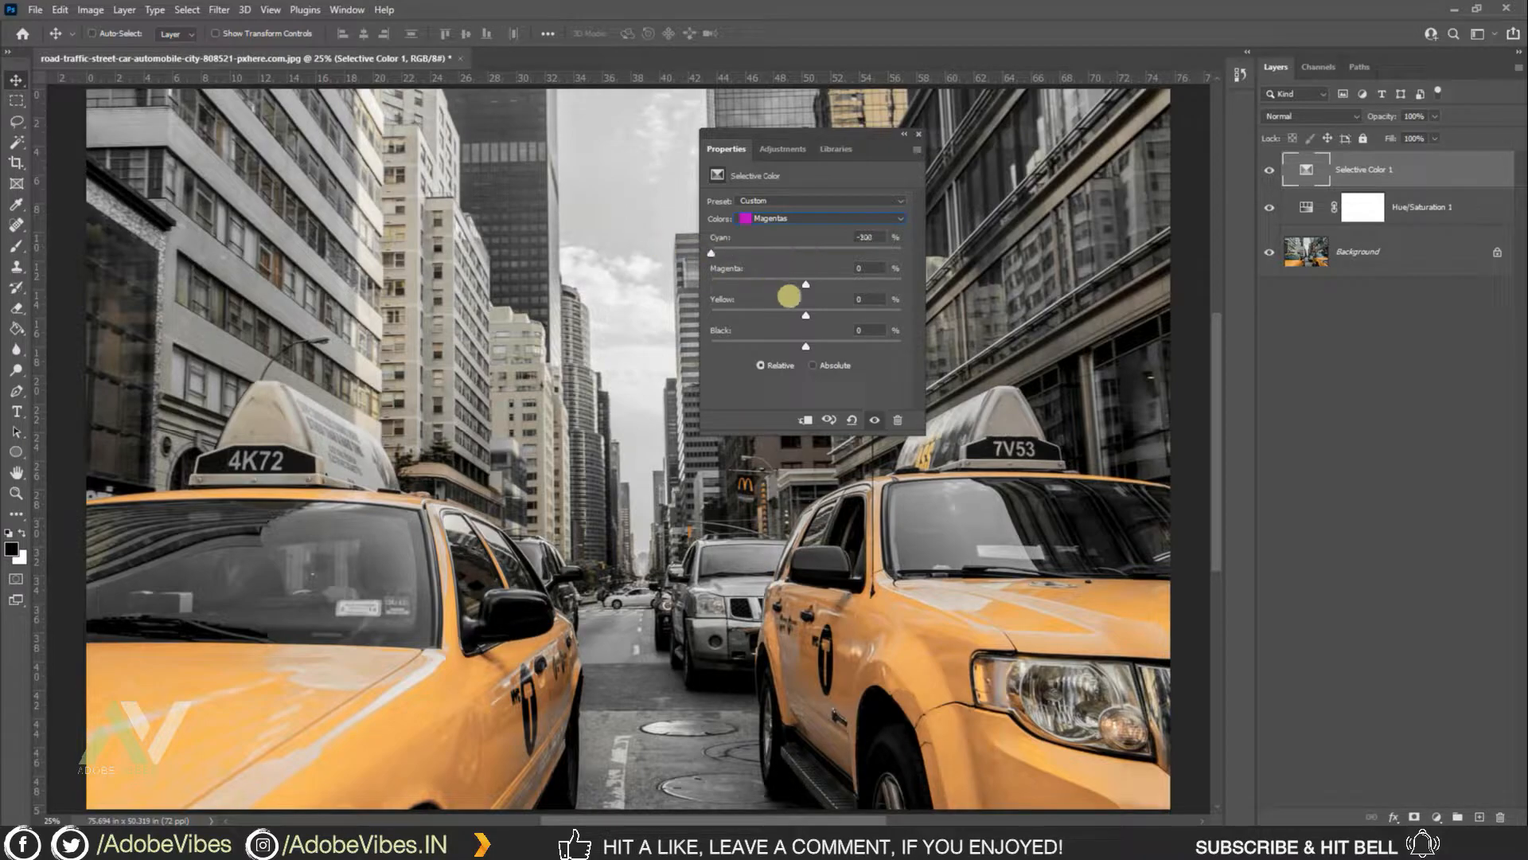
drag(806, 284, 641, 273)
drag(805, 315, 676, 313)
drag(807, 345, 659, 341)
Set the Whites in the Selective Color adjustment to Cyan -100, Magenta -100 and Yellow -100, and lower their Black slightly.
click(798, 216)
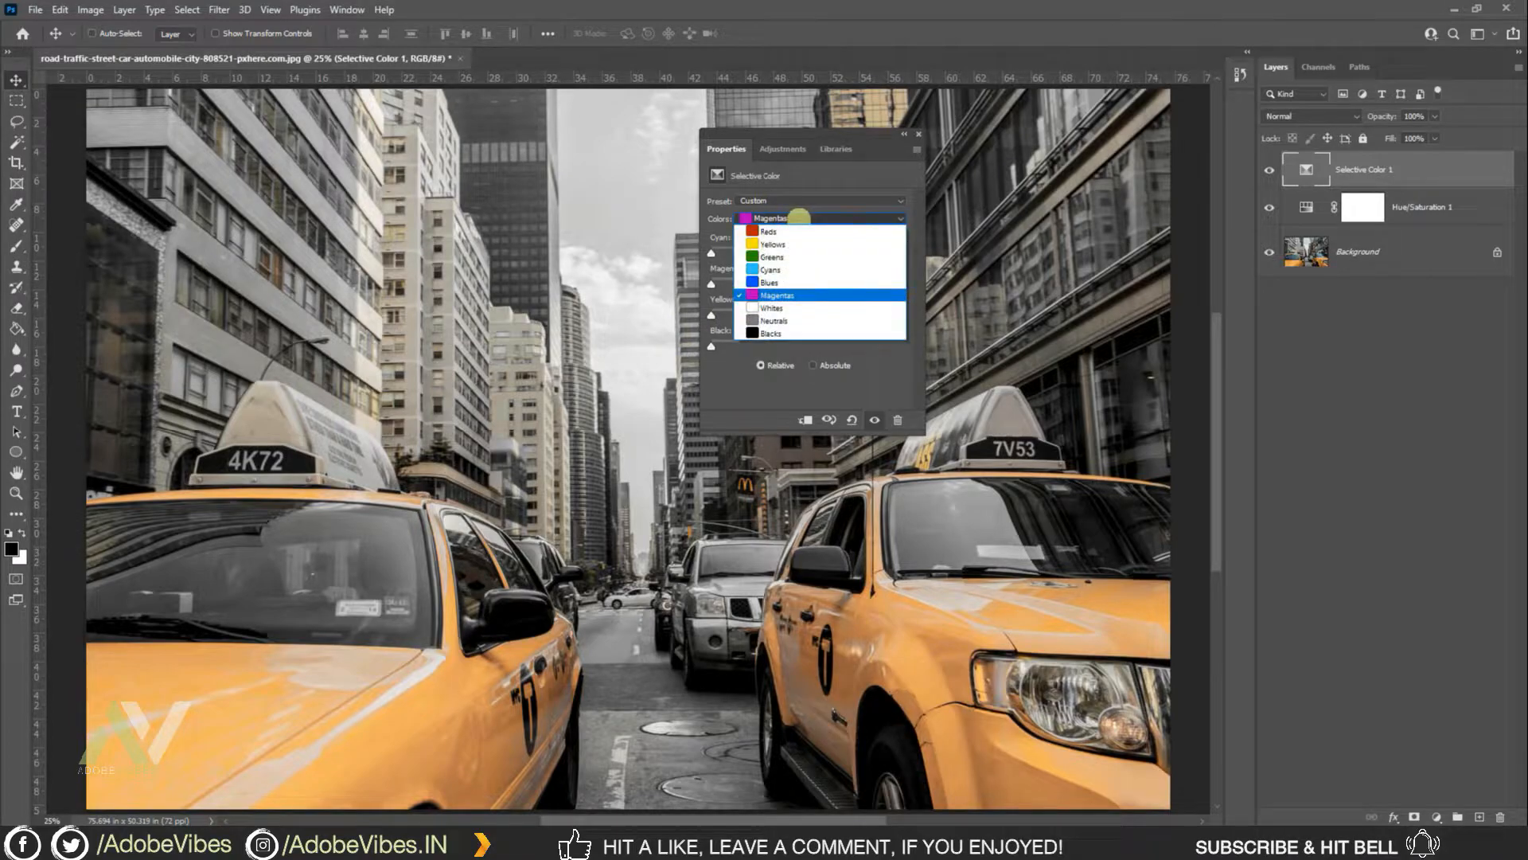
click(772, 308)
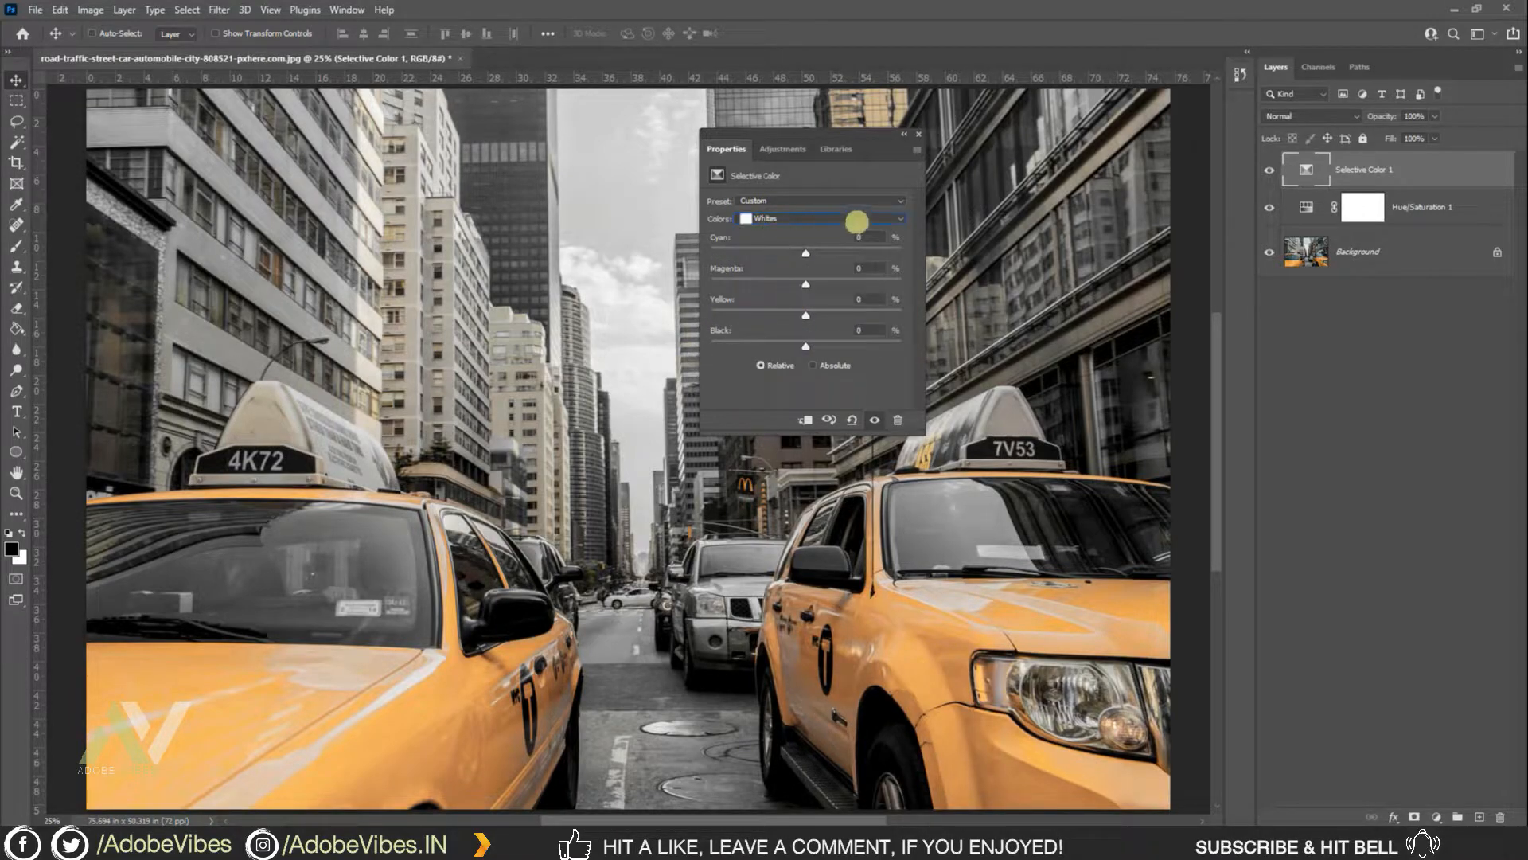
drag(806, 253, 682, 246)
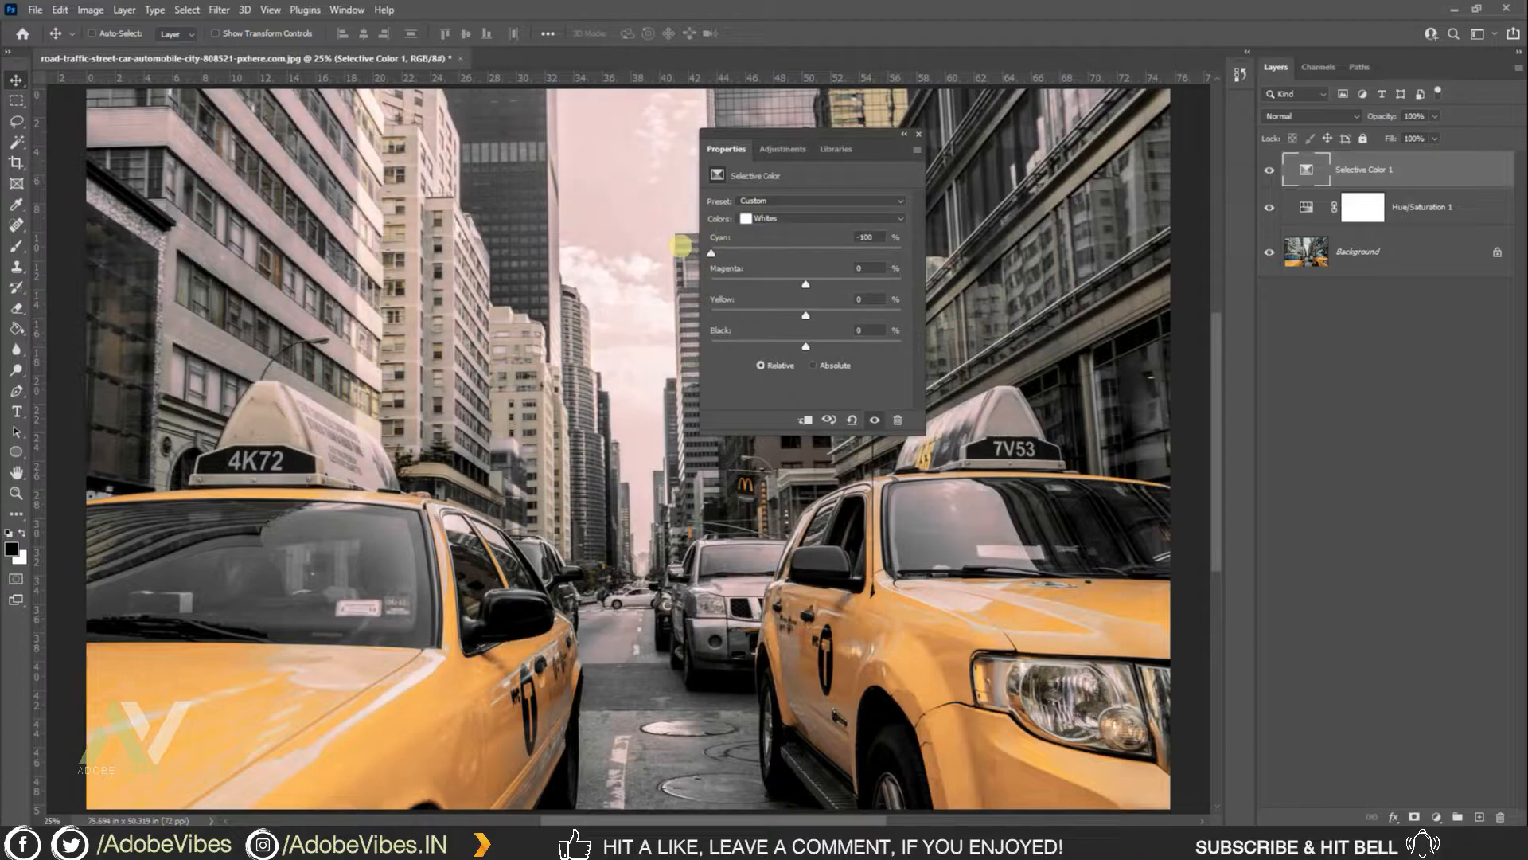
drag(805, 284, 686, 288)
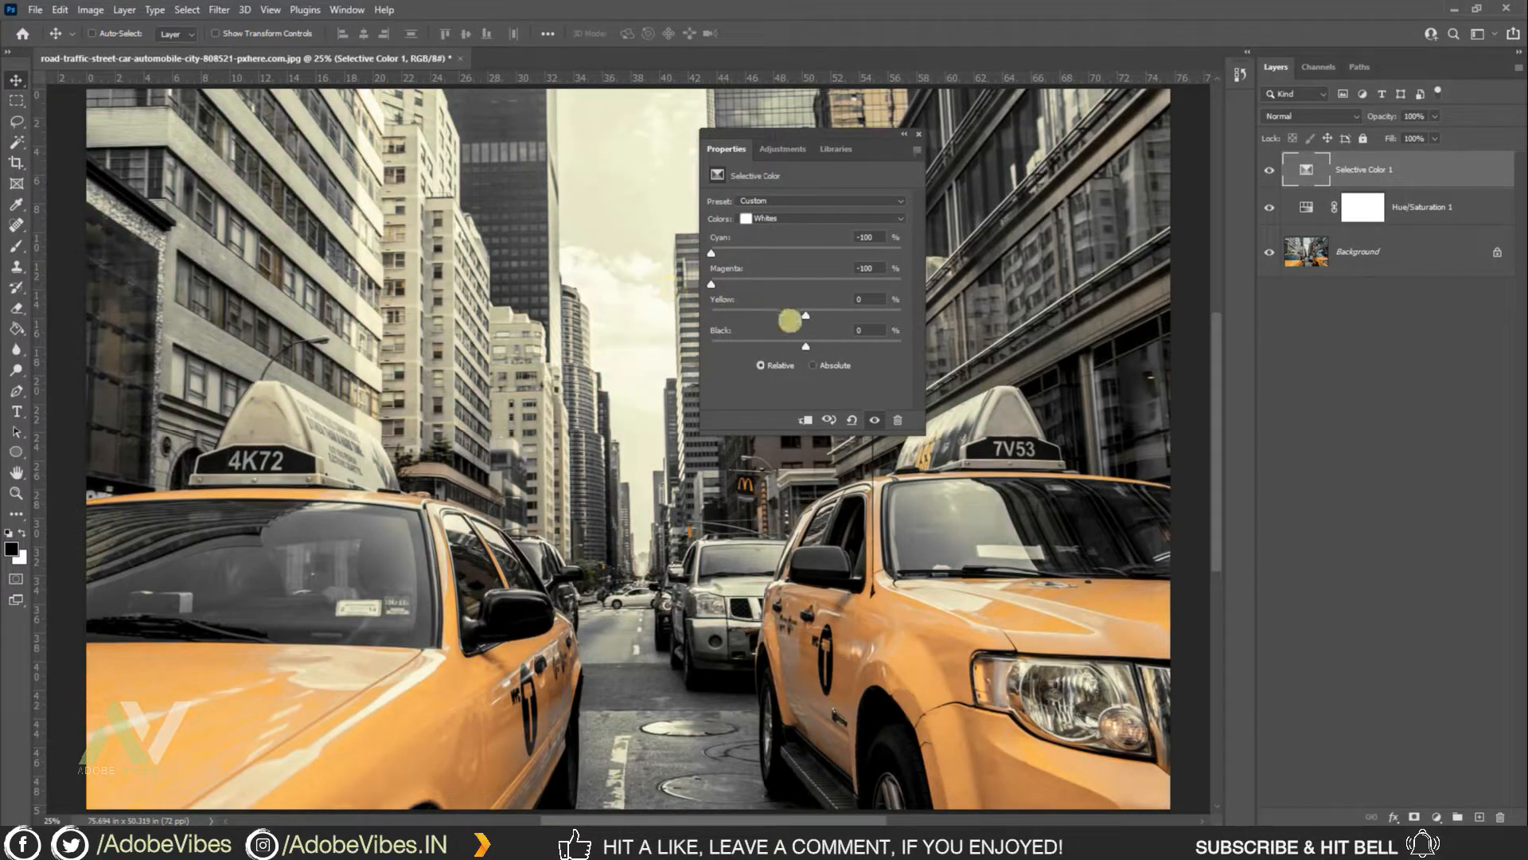
drag(805, 317, 685, 308)
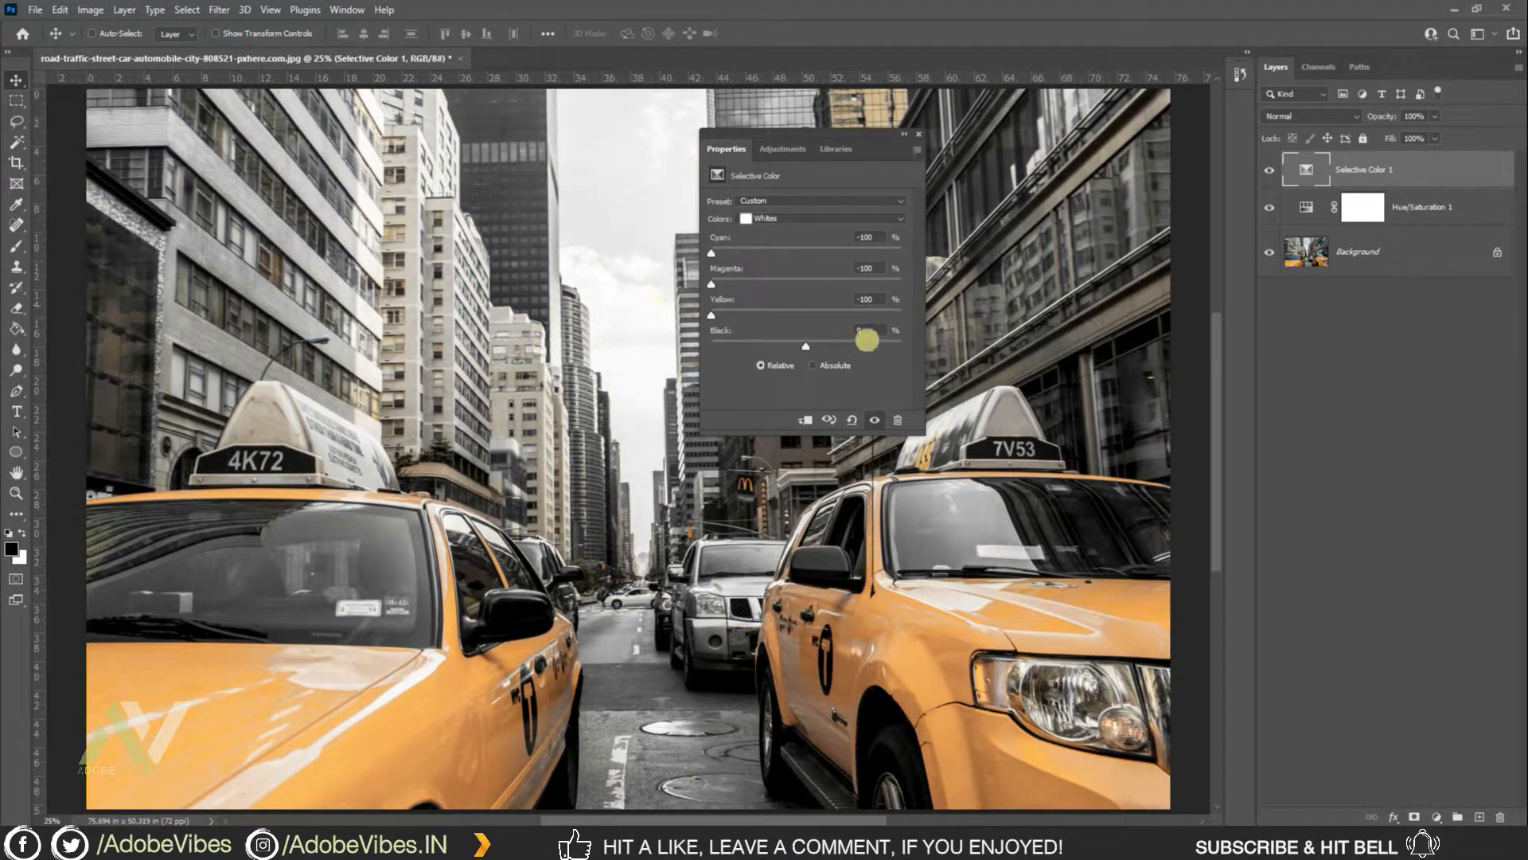
click(871, 330)
click(760, 201)
click(760, 205)
Set the Black value of the Neutrals in the Selective Color adjustment to +10.
click(787, 215)
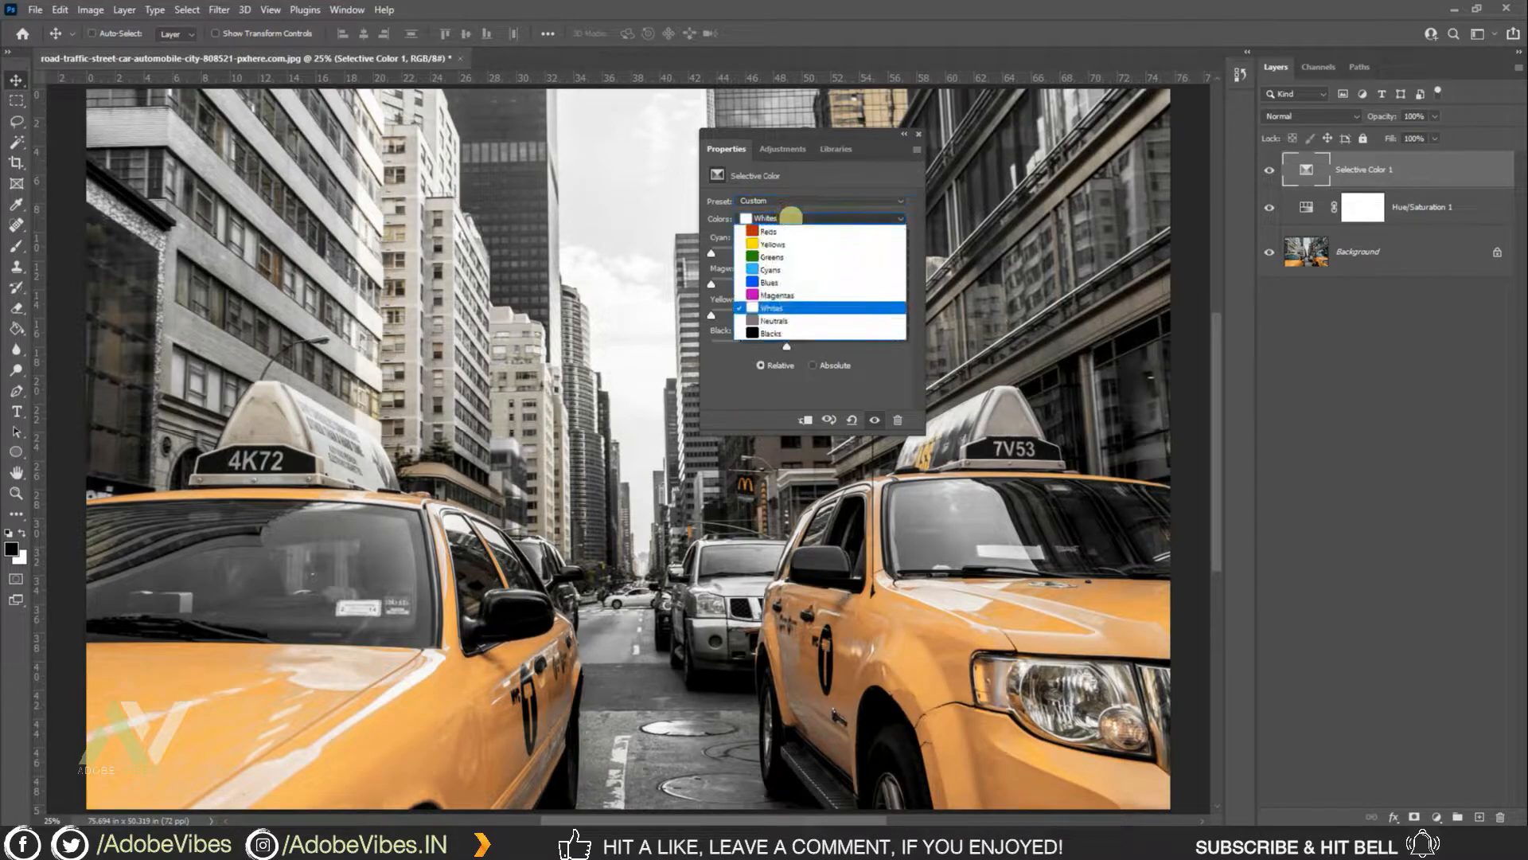
click(788, 323)
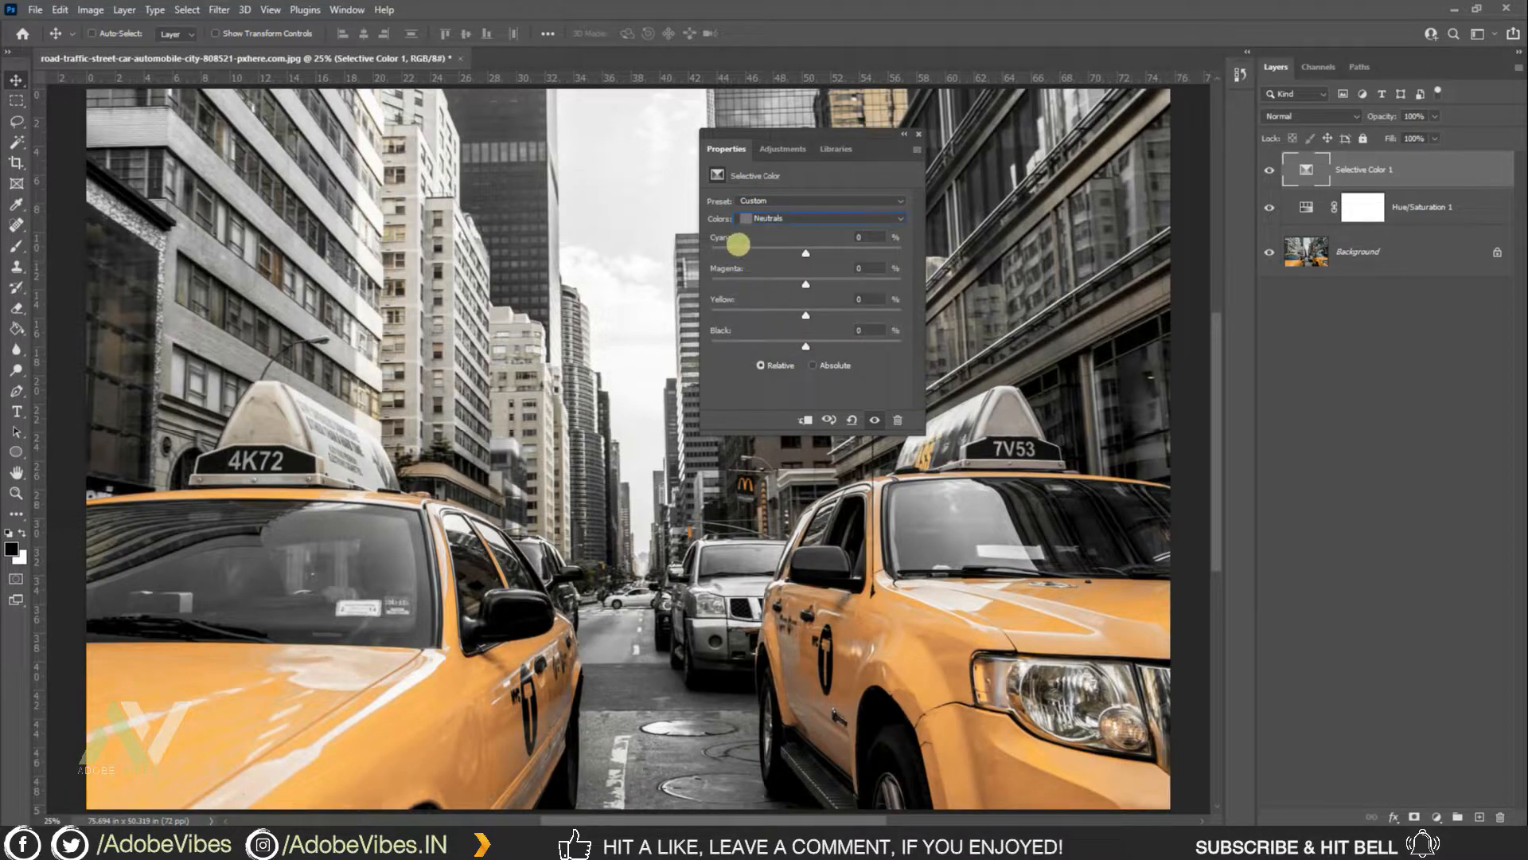
click(871, 331)
text(10)
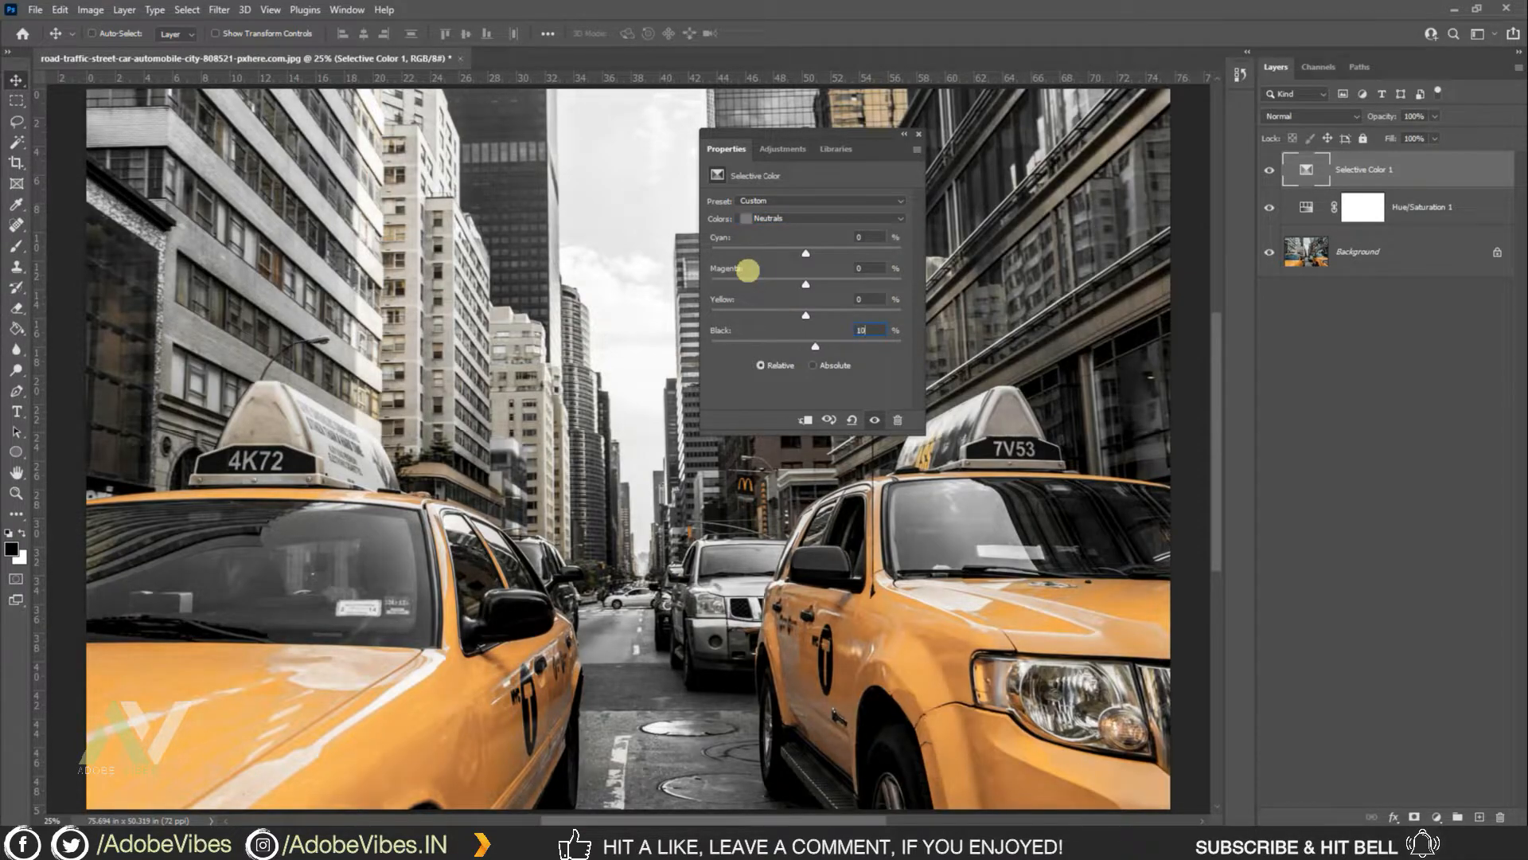
click(885, 367)
Set the Blacks in the Selective Color adjustment to Yellow +10 and Black +10, and close the adjustment settings.
click(828, 217)
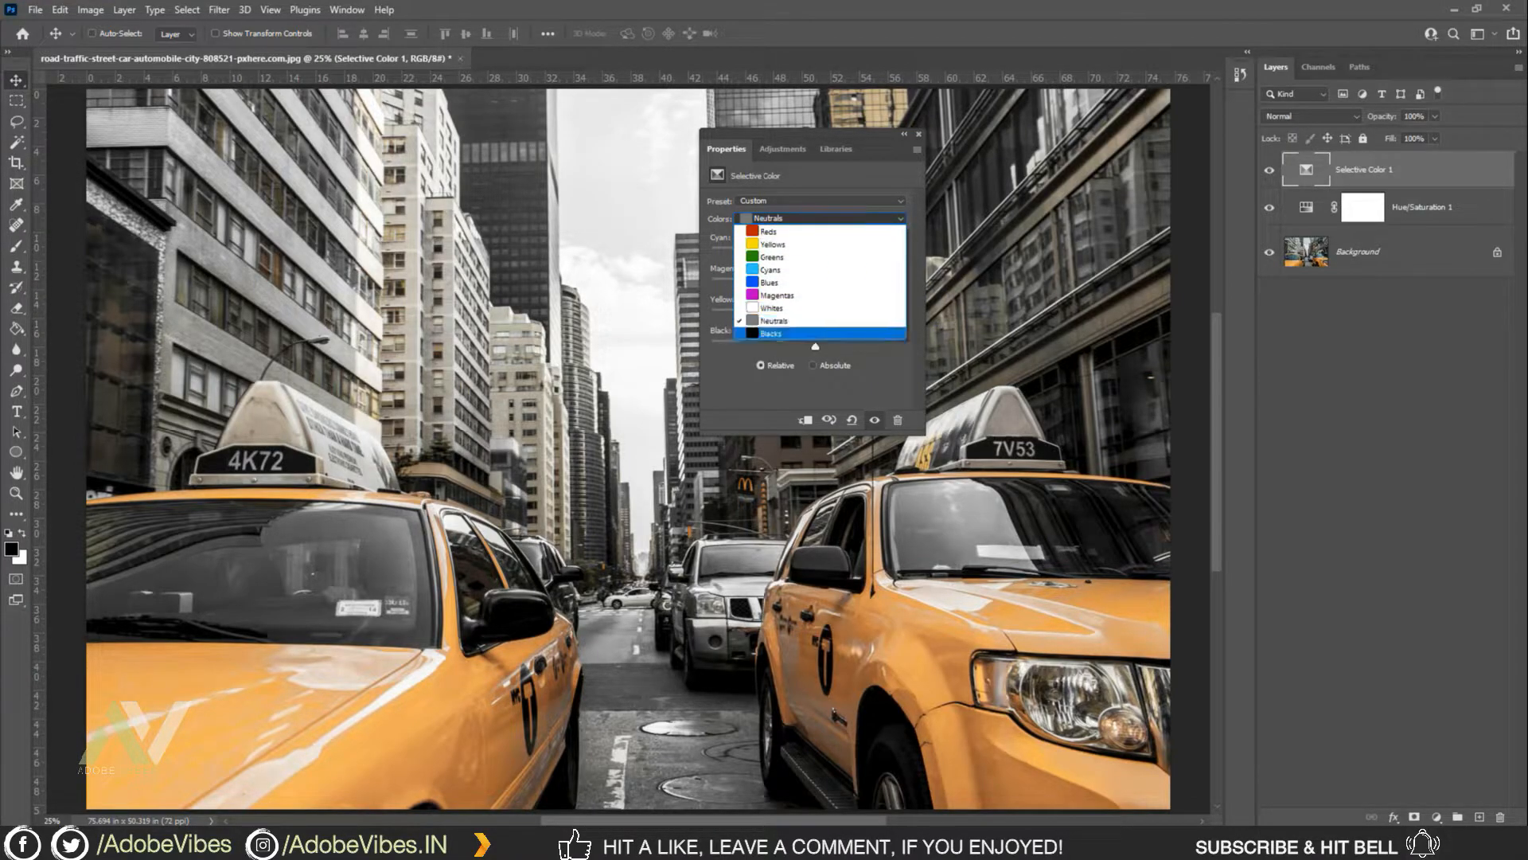
click(782, 330)
click(805, 316)
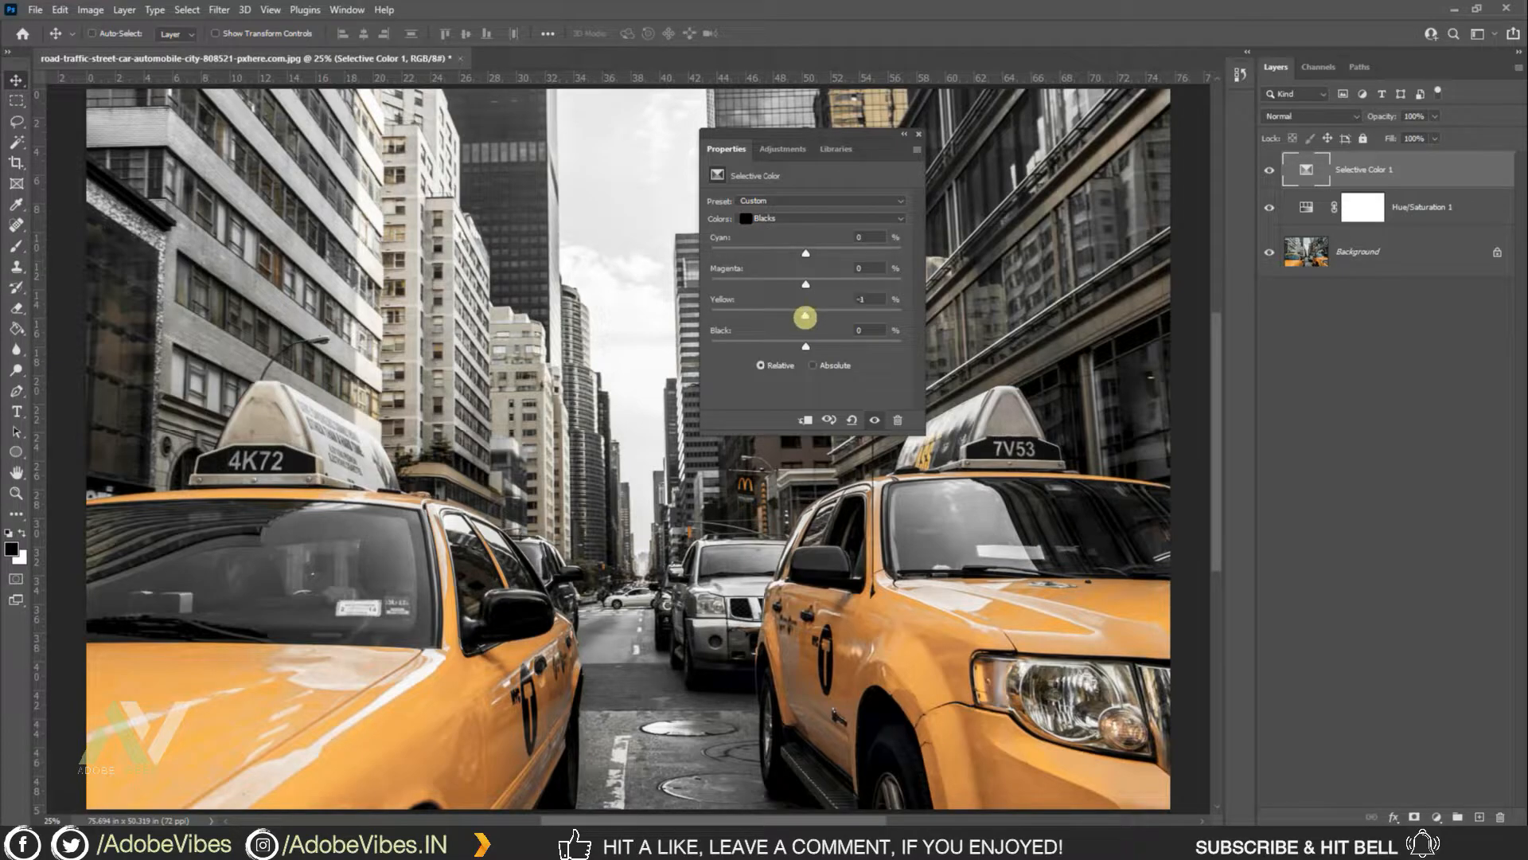
drag(805, 347, 810, 349)
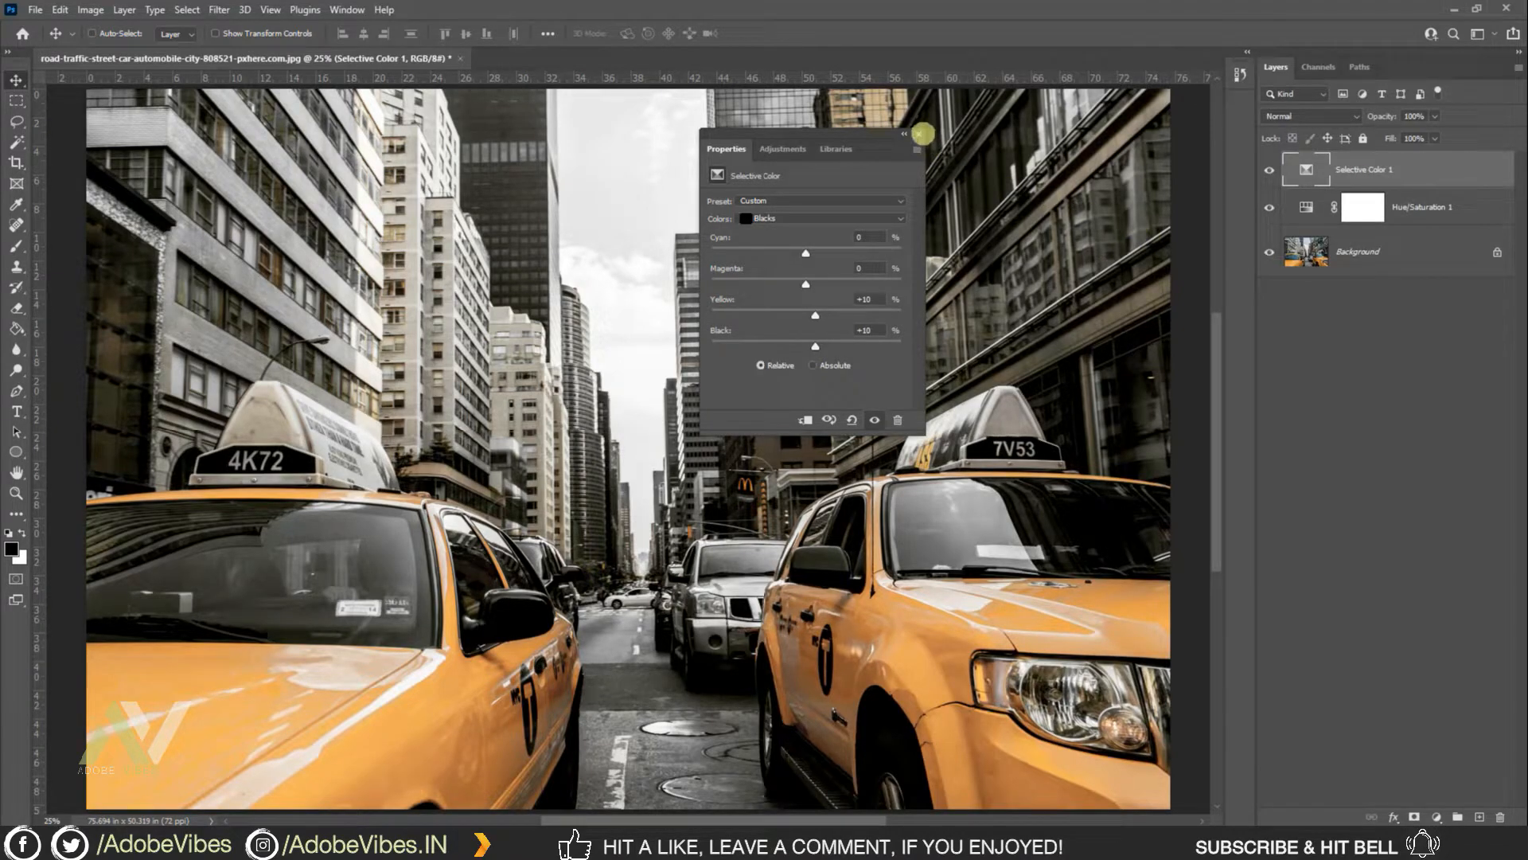
click(920, 133)
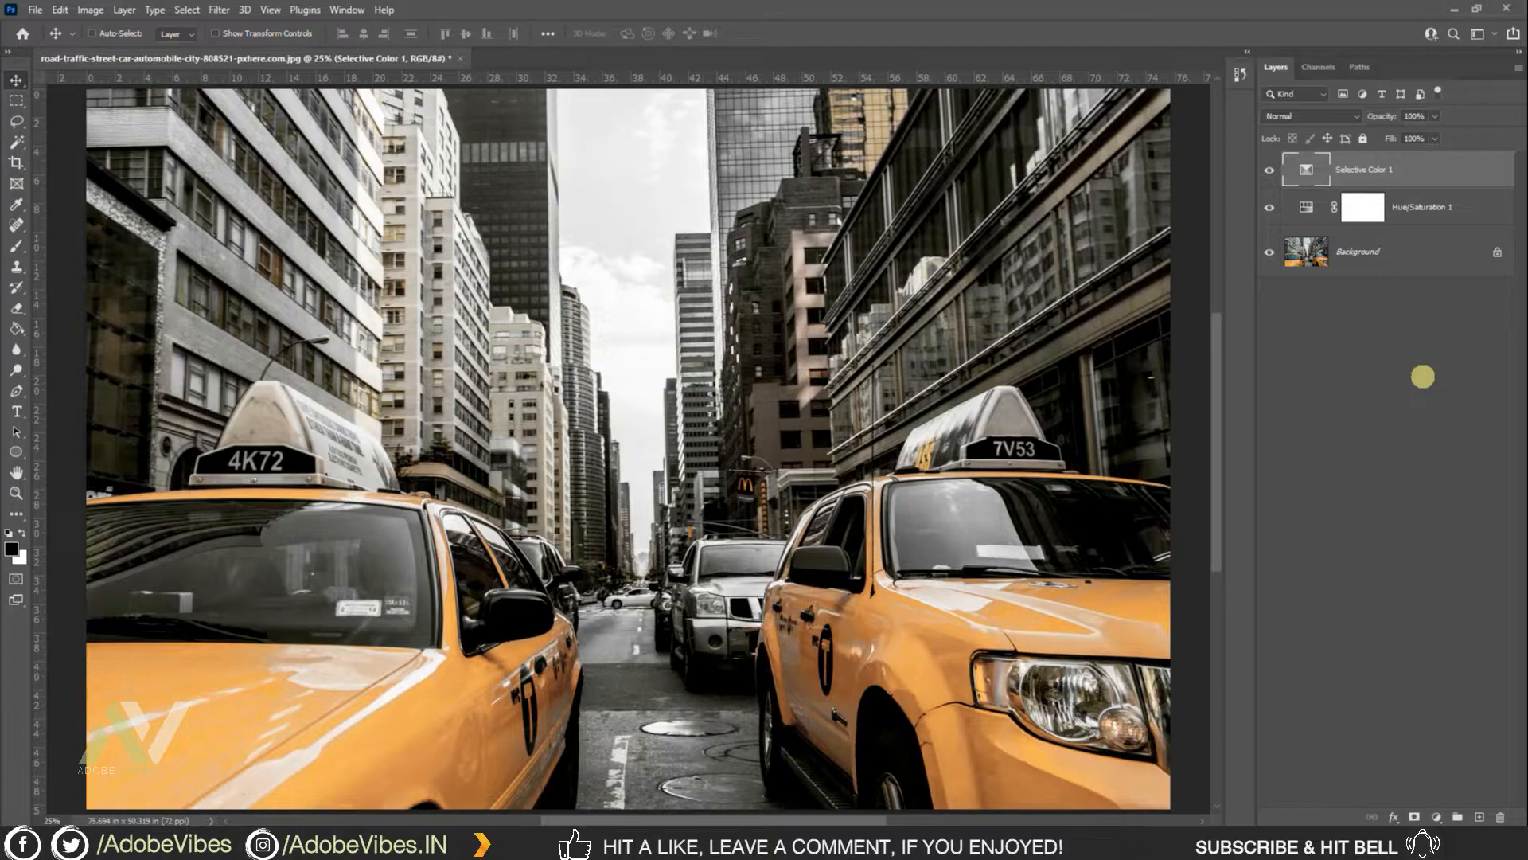
Group the Selective Color and Hue/Saturation layers and name the group "GrouGrey & Orange".
shift+click(1418, 211)
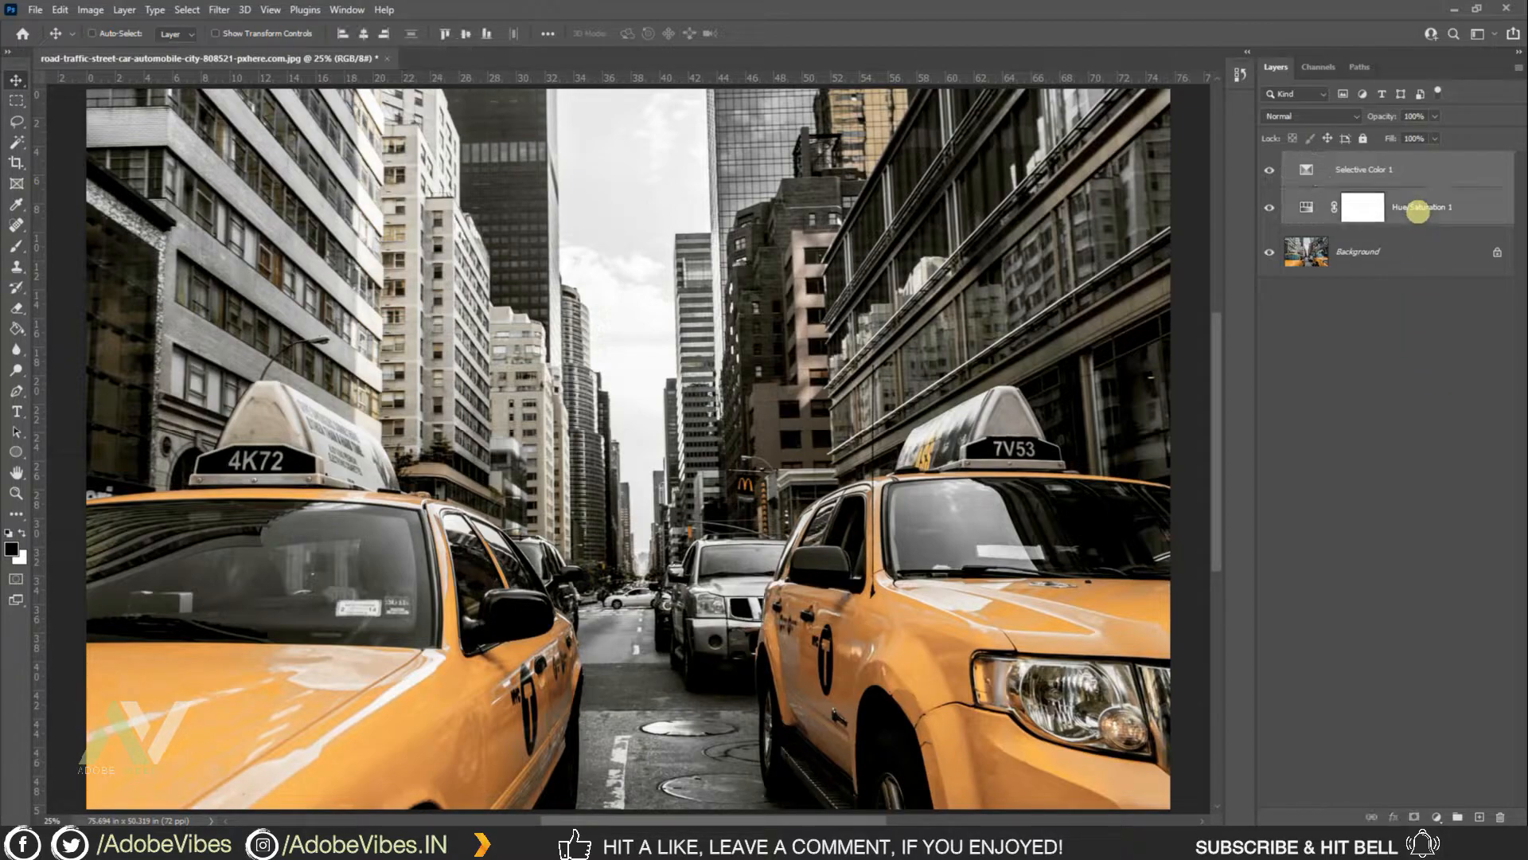
key(ctrl+g)
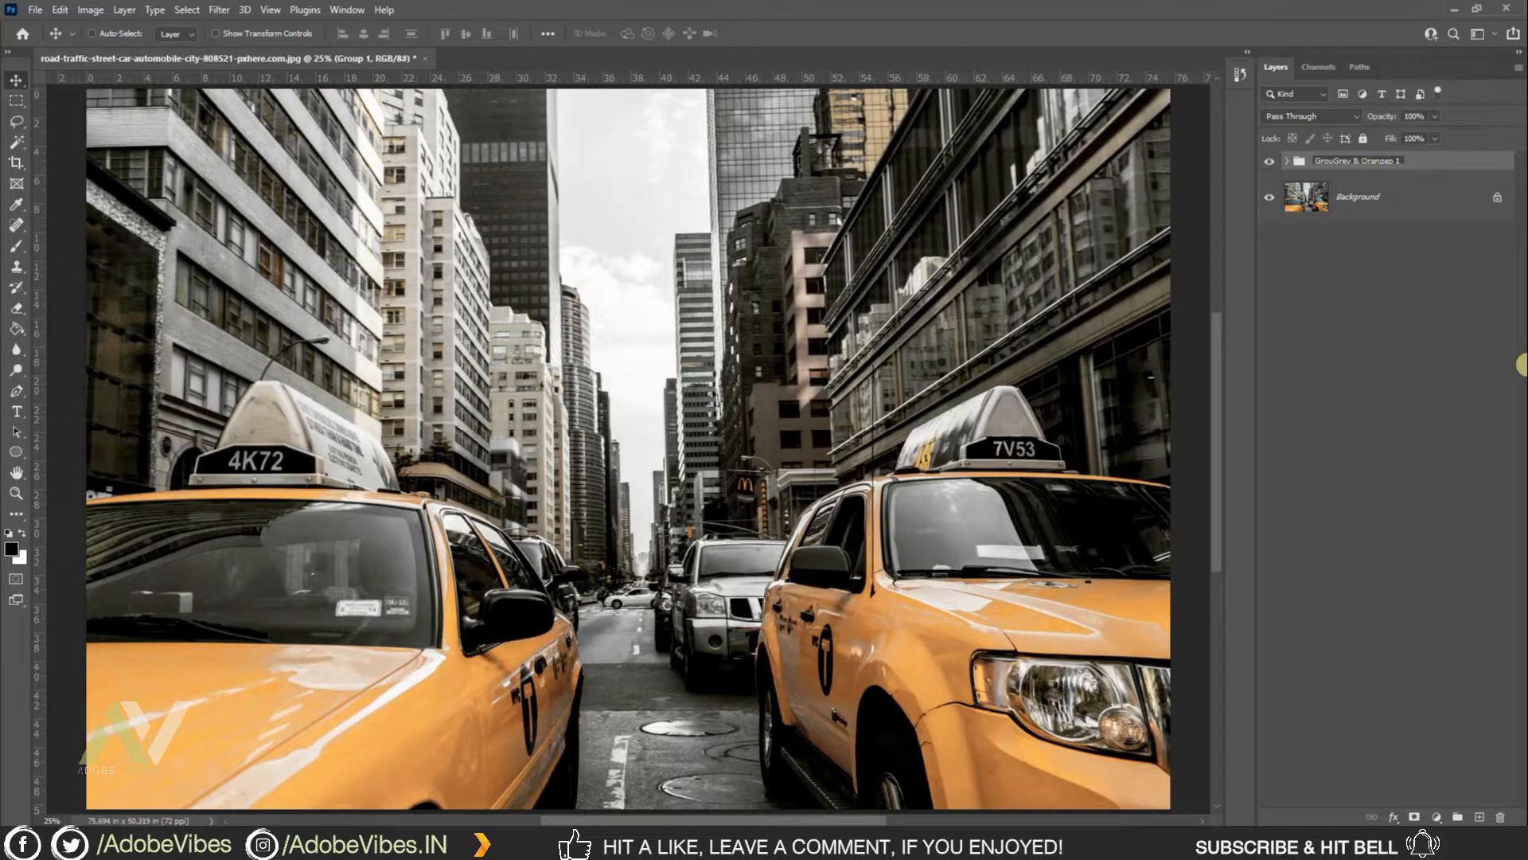
key(Return)
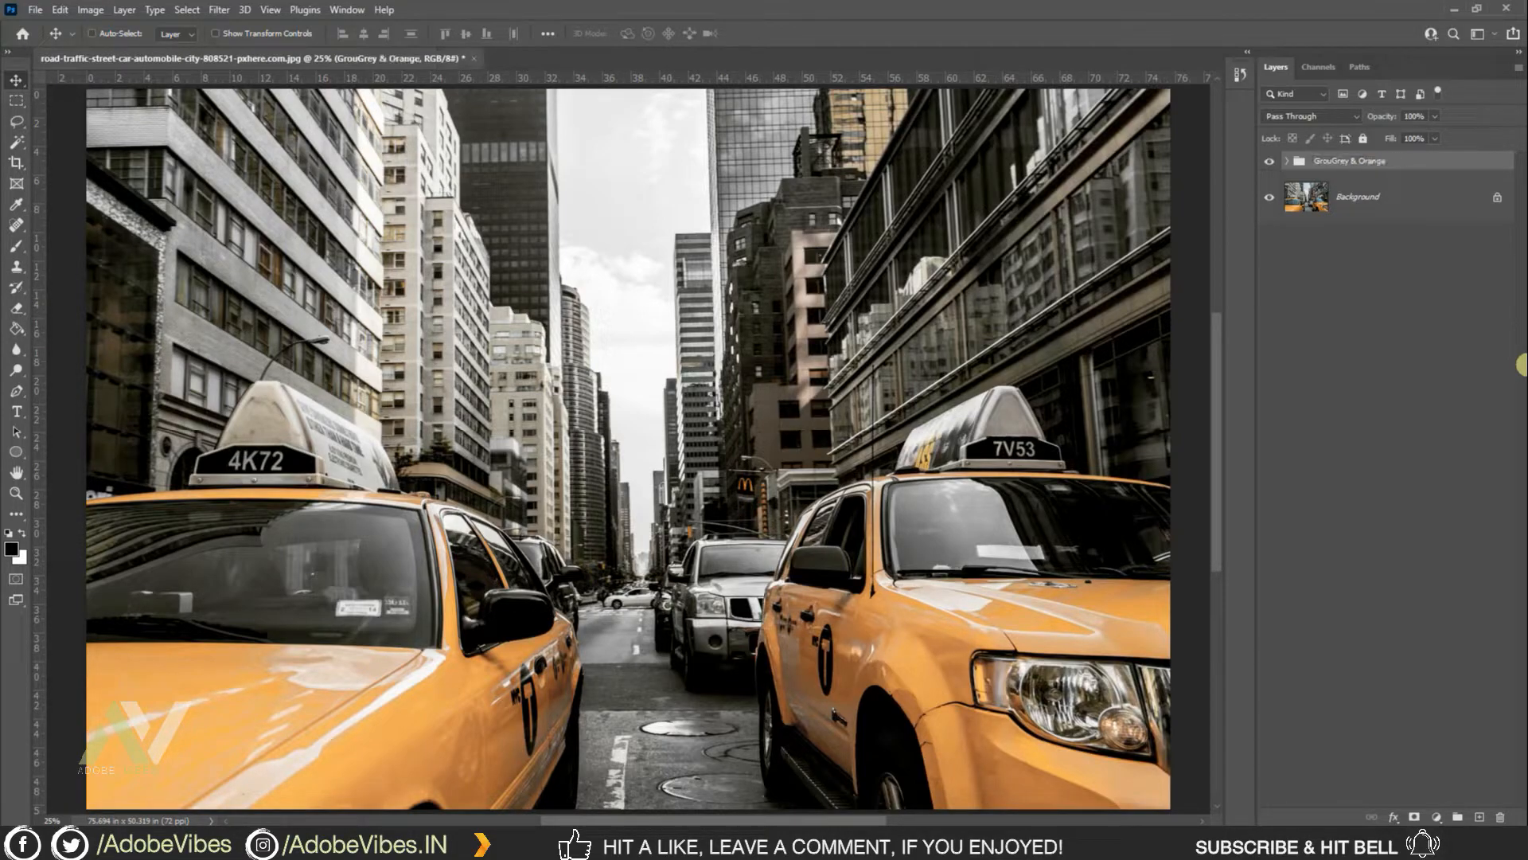
Open three more photos and apply the grey and orange grade to the close-up portrait of the dark-haired woman.
click(44, 13)
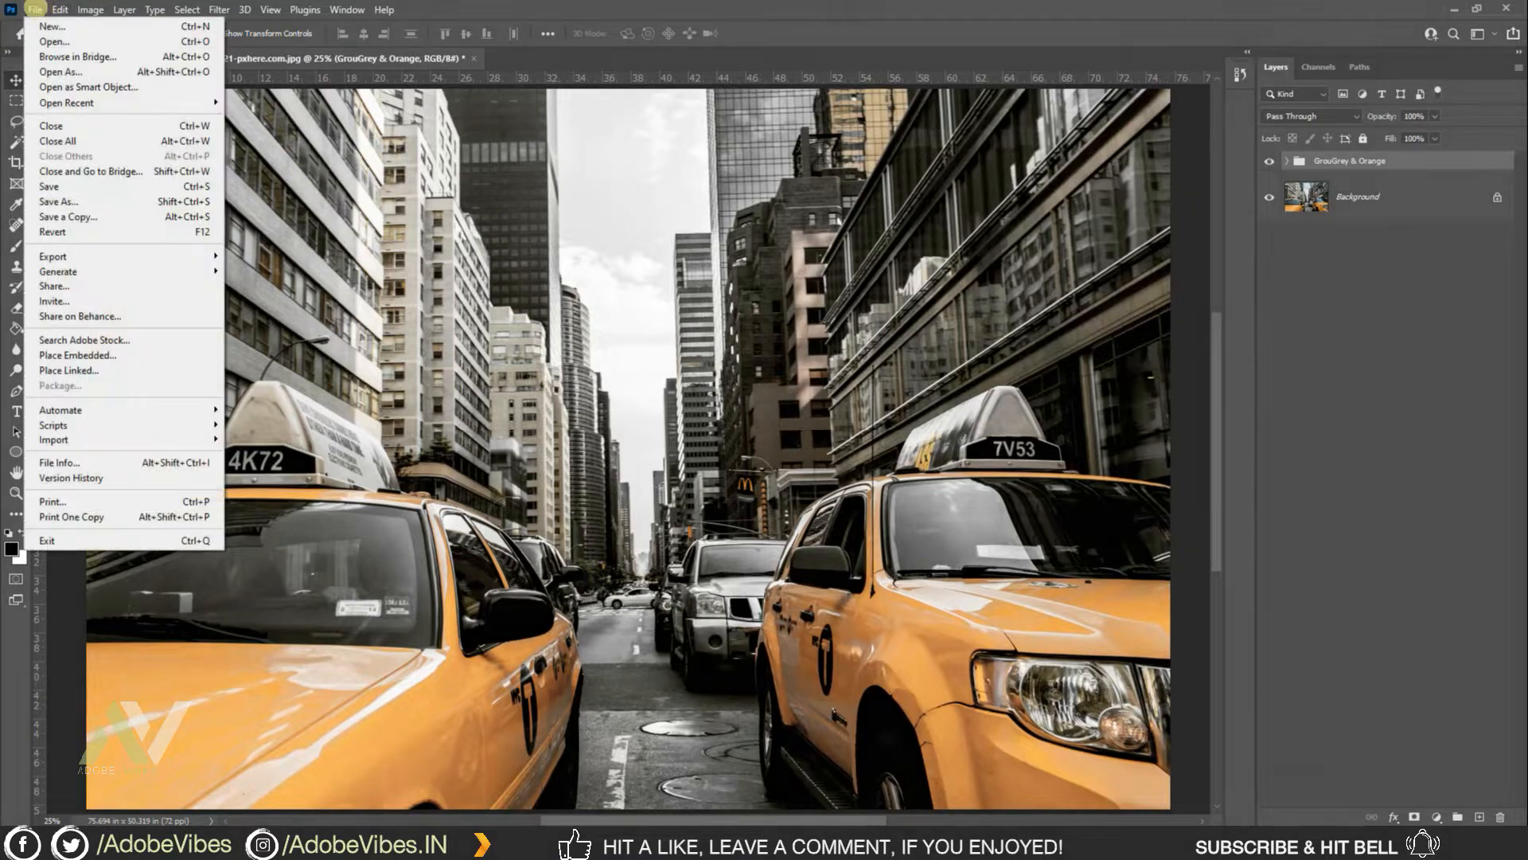
click(119, 58)
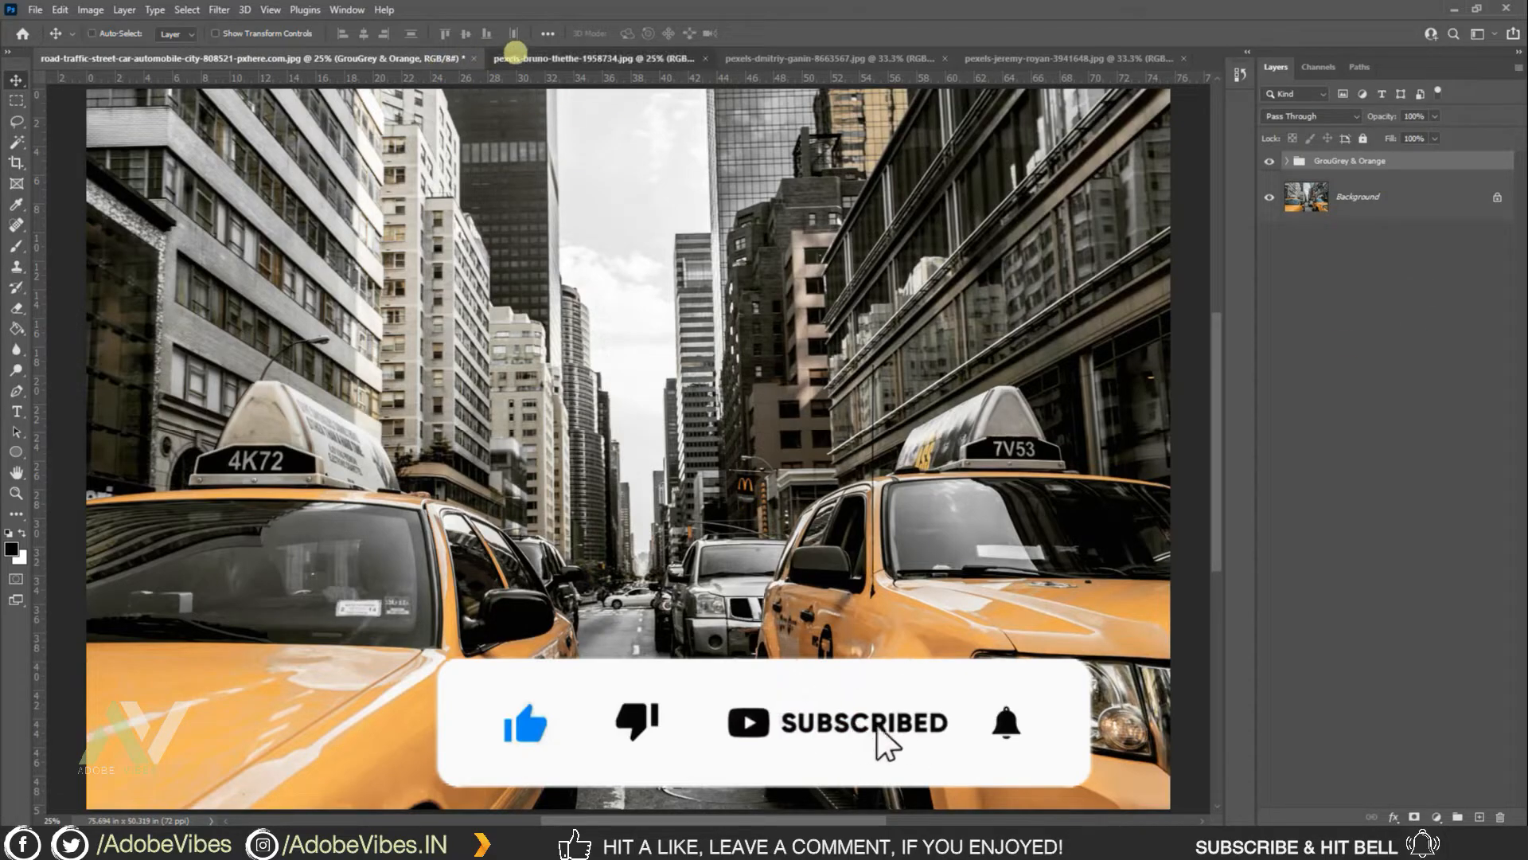
click(517, 57)
scroll(1069, 371, up, 2)
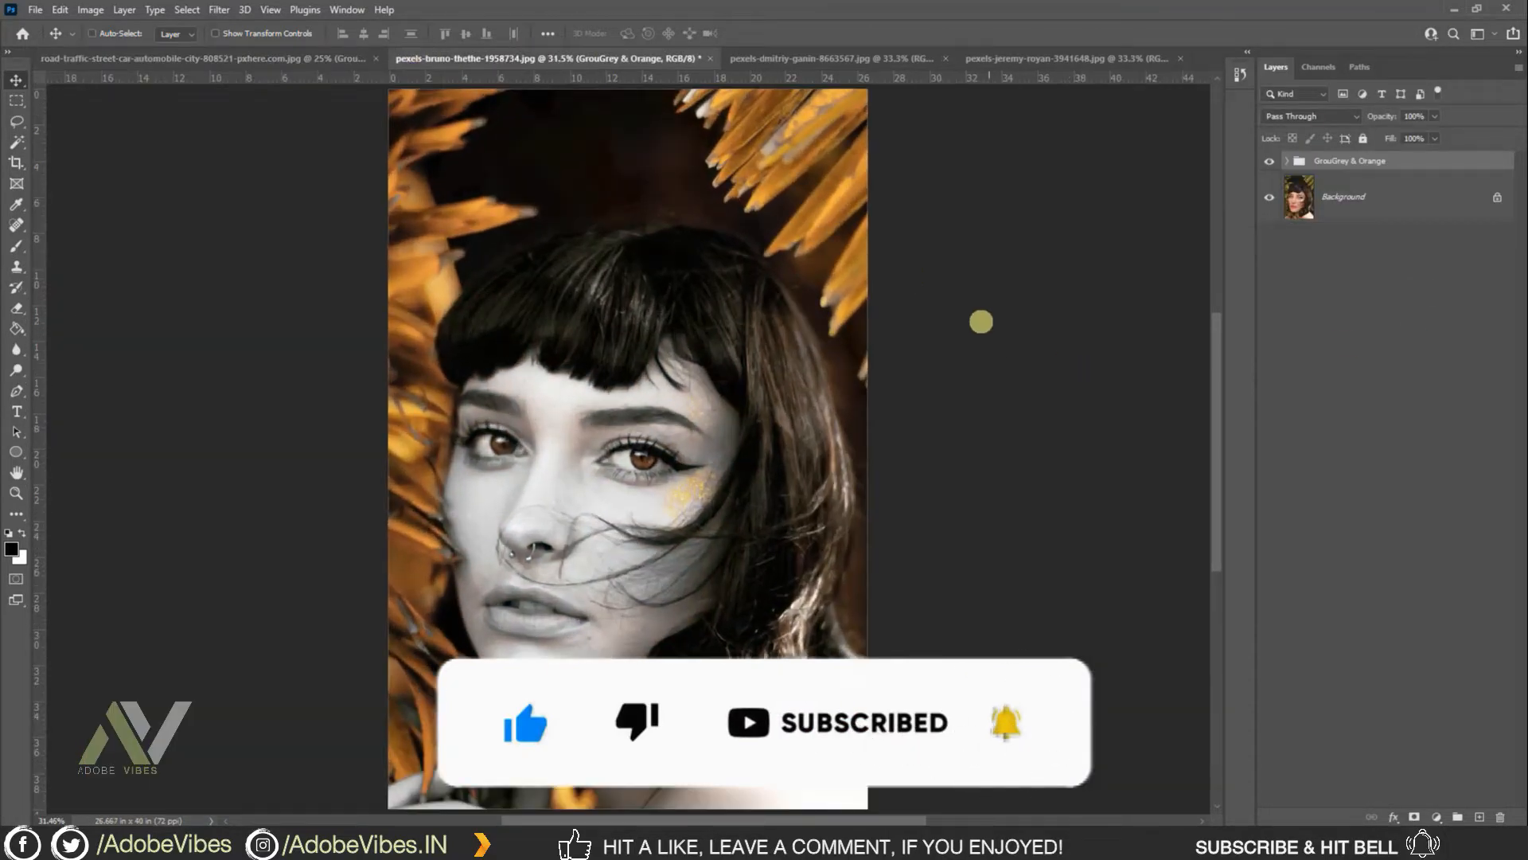
Apply the grey and orange grade to the yellow bicycle photo and the orange dress photo.
click(801, 58)
key(F2)
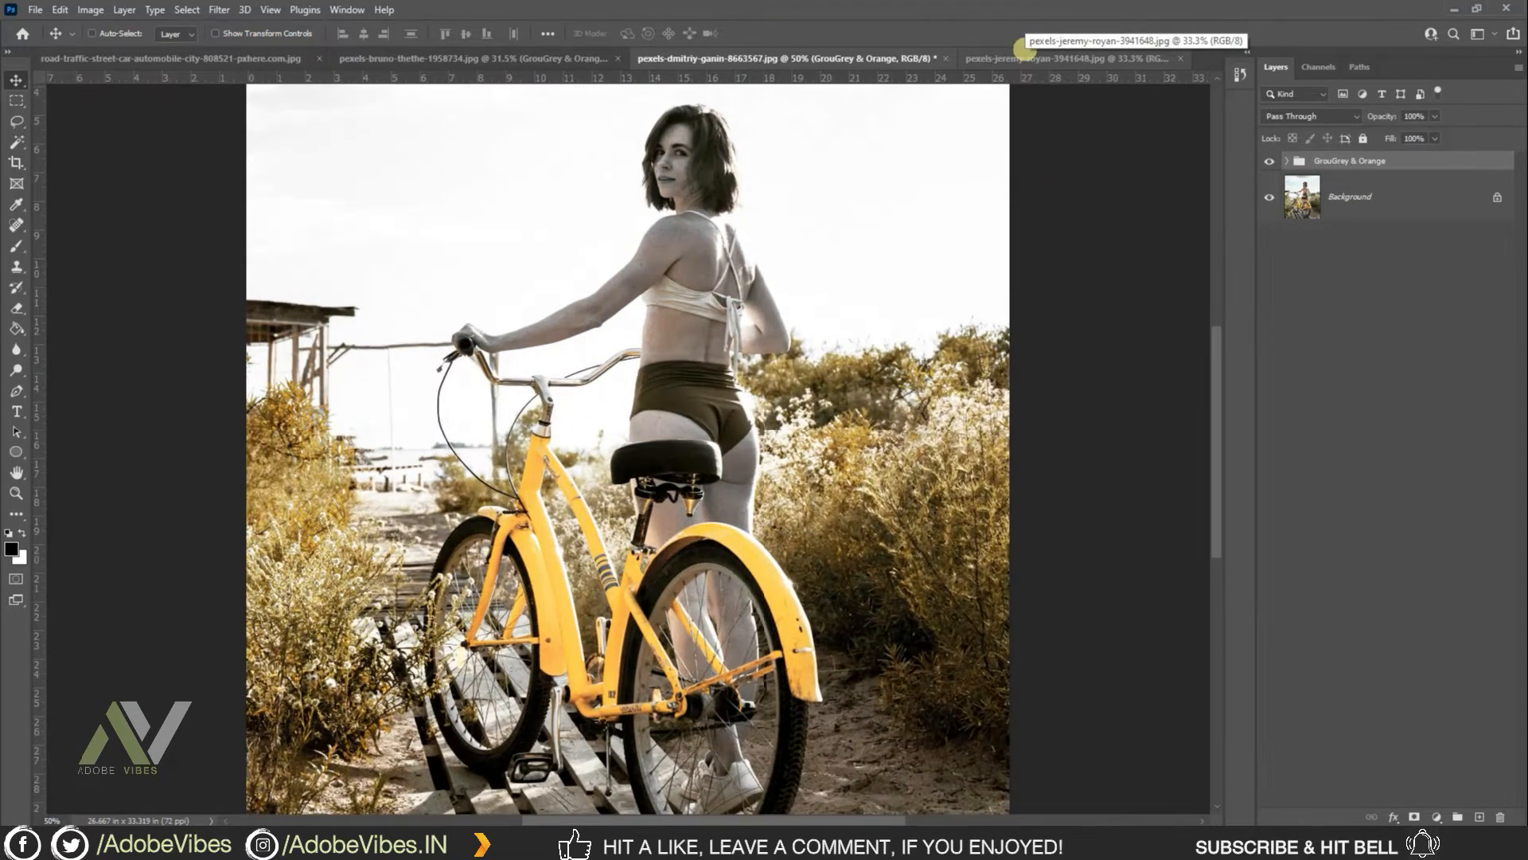
click(1023, 49)
key(F2)
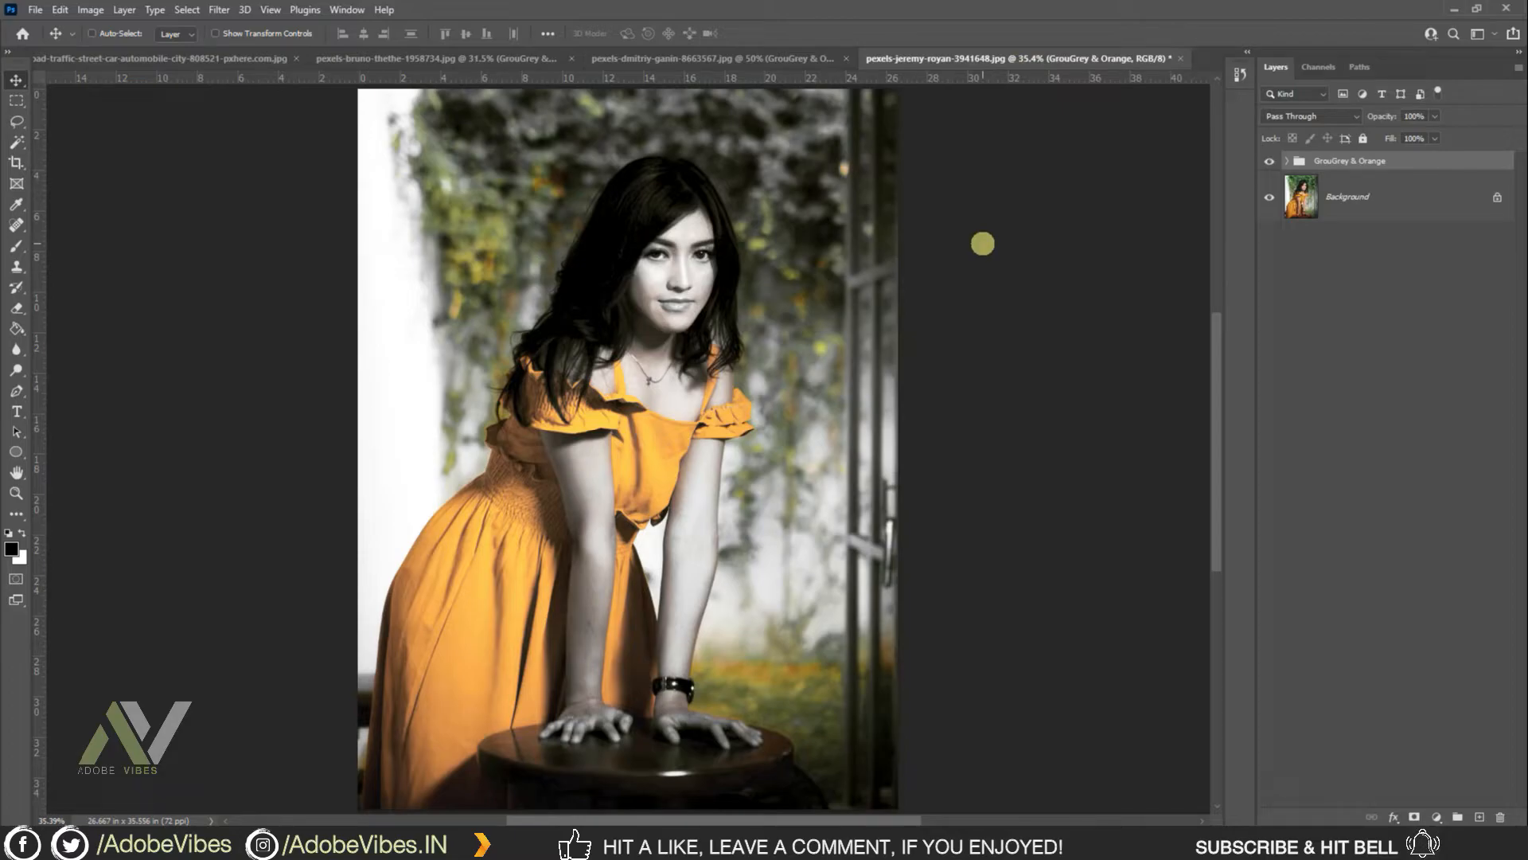
Examine the grey and orange grade across the bicycle, close-up portrait and taxi street photos.
click(754, 57)
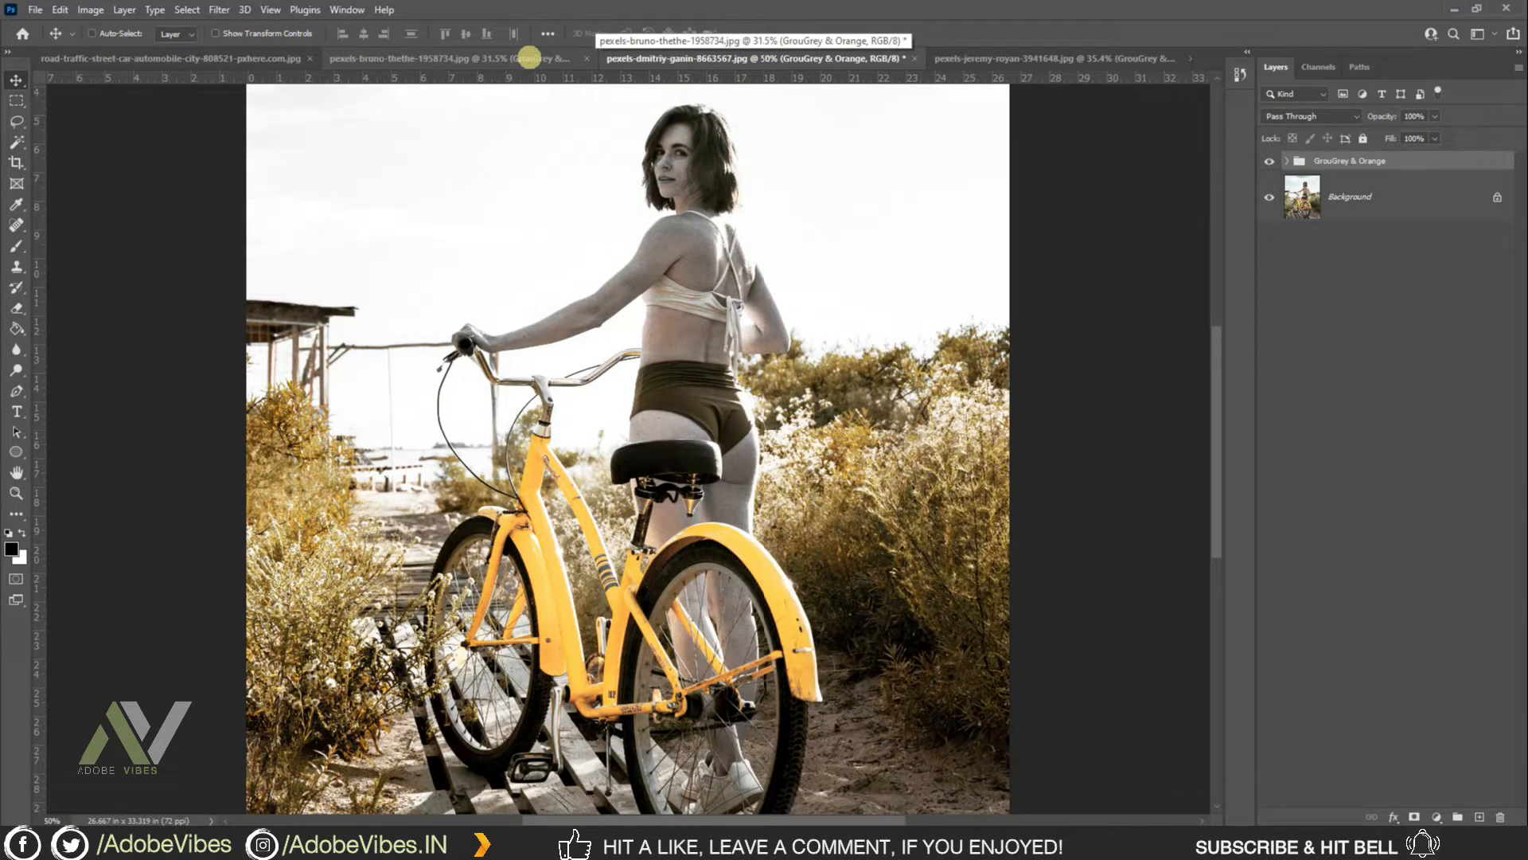
click(530, 57)
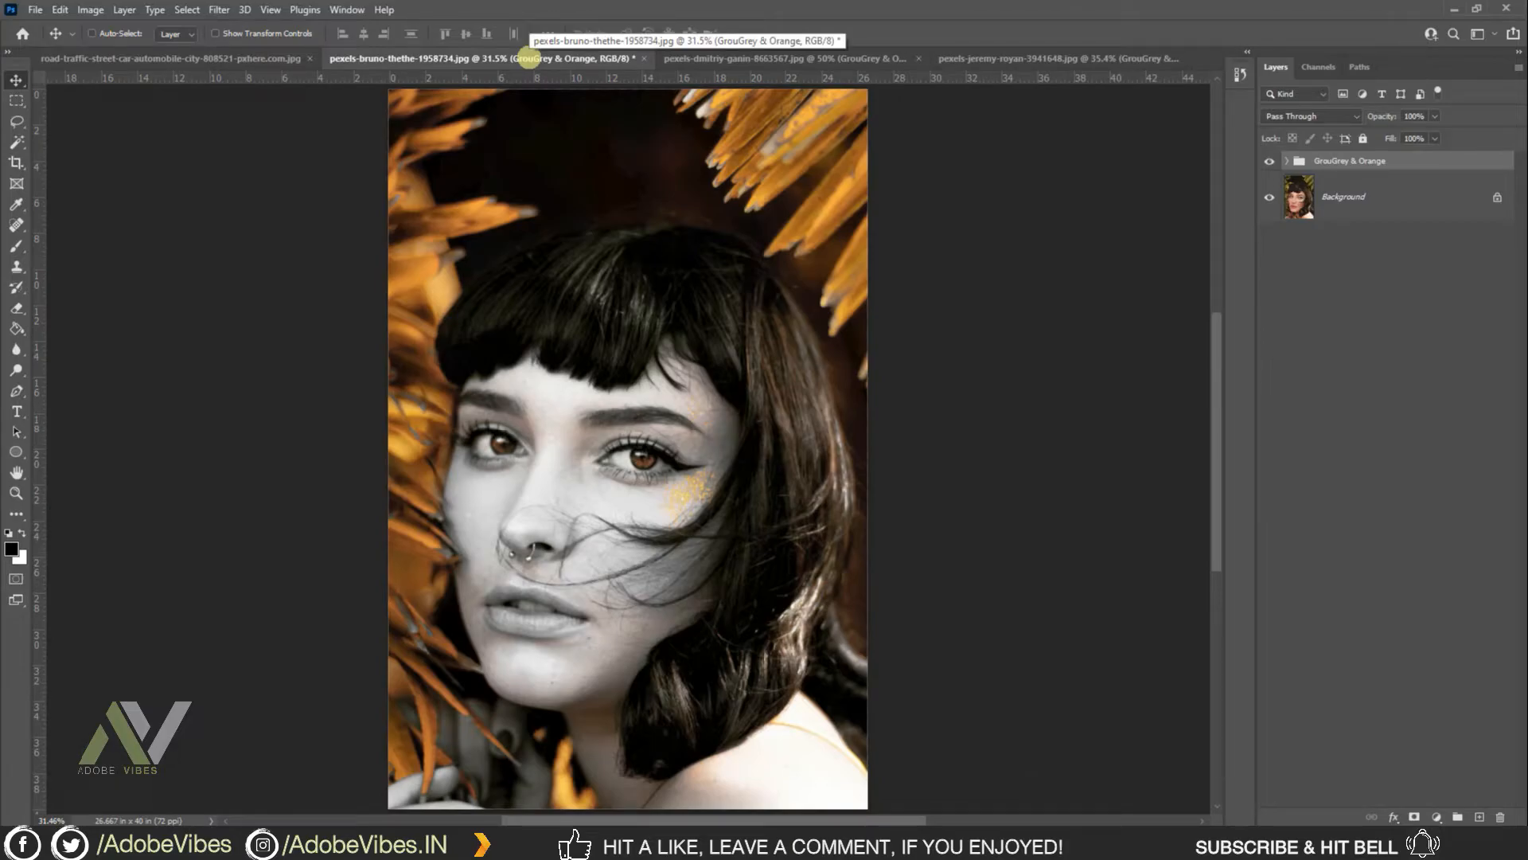
click(255, 58)
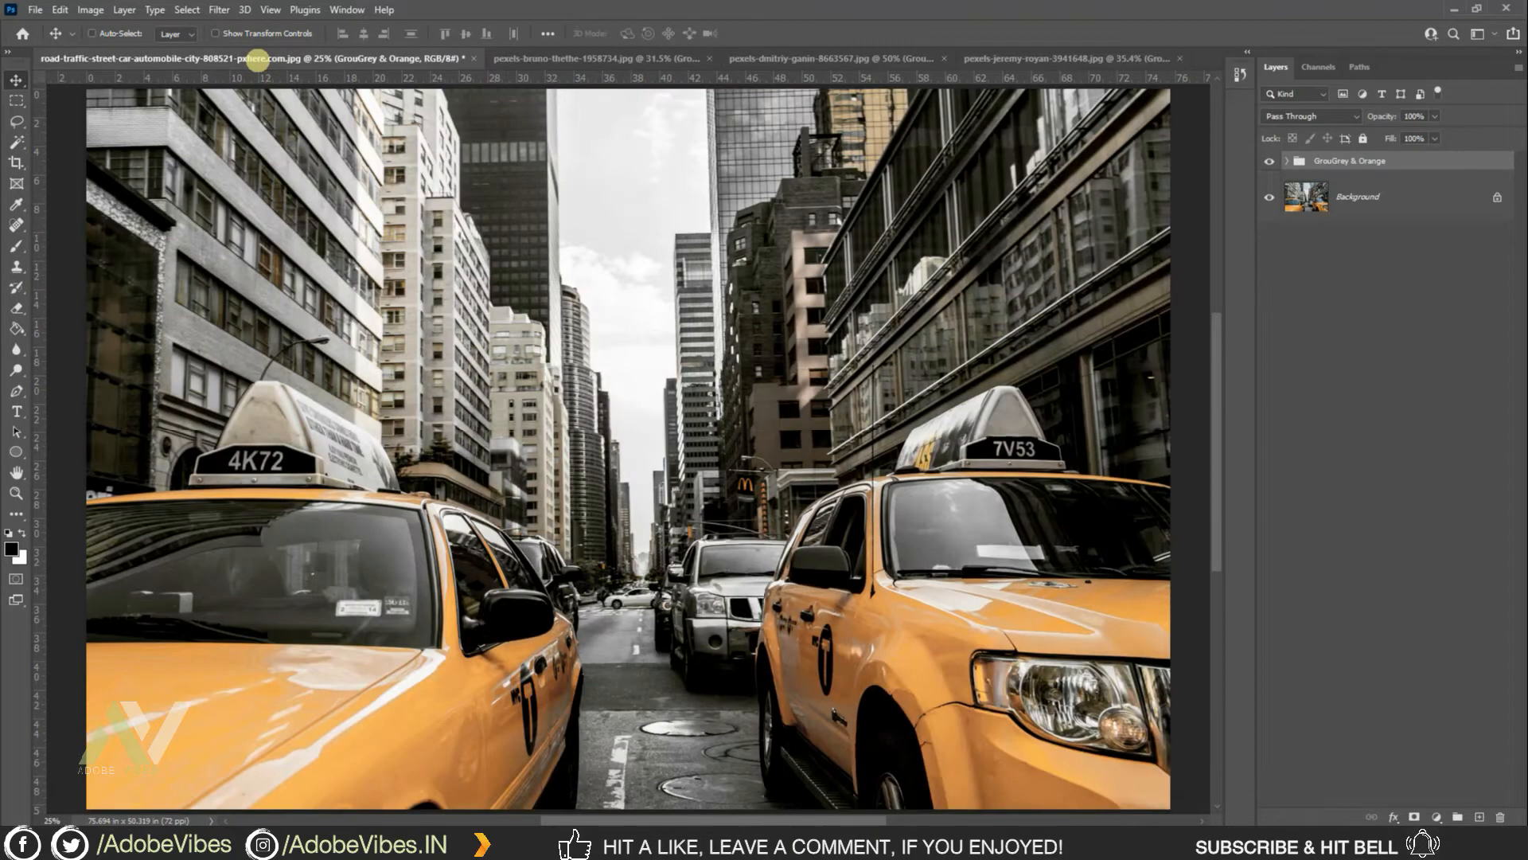
key(ctrl+minus)
key(ctrl+plus)
key(ctrl+minus)
click(541, 58)
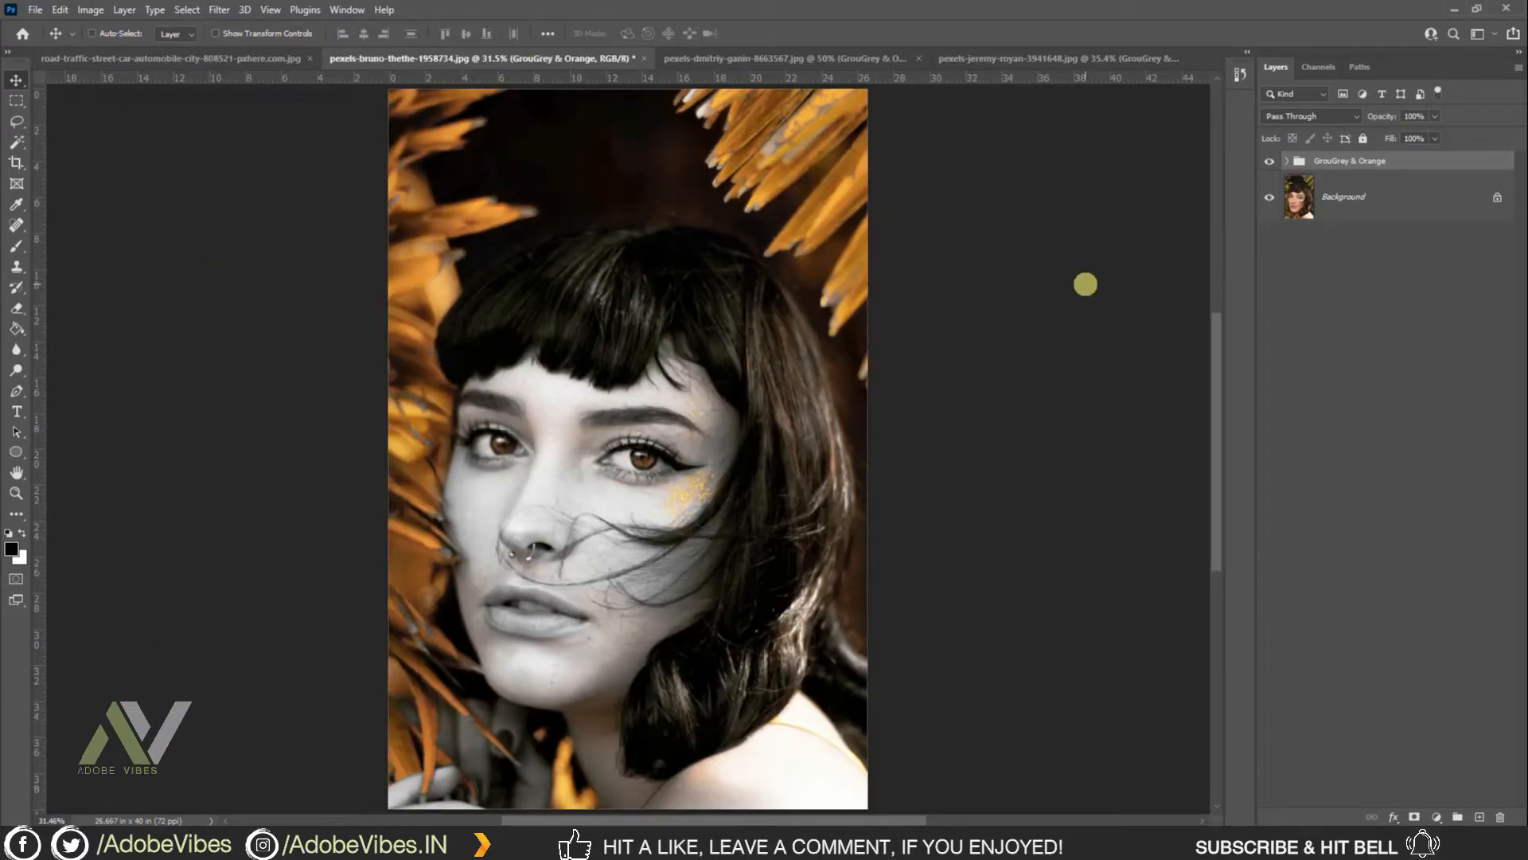
click(798, 58)
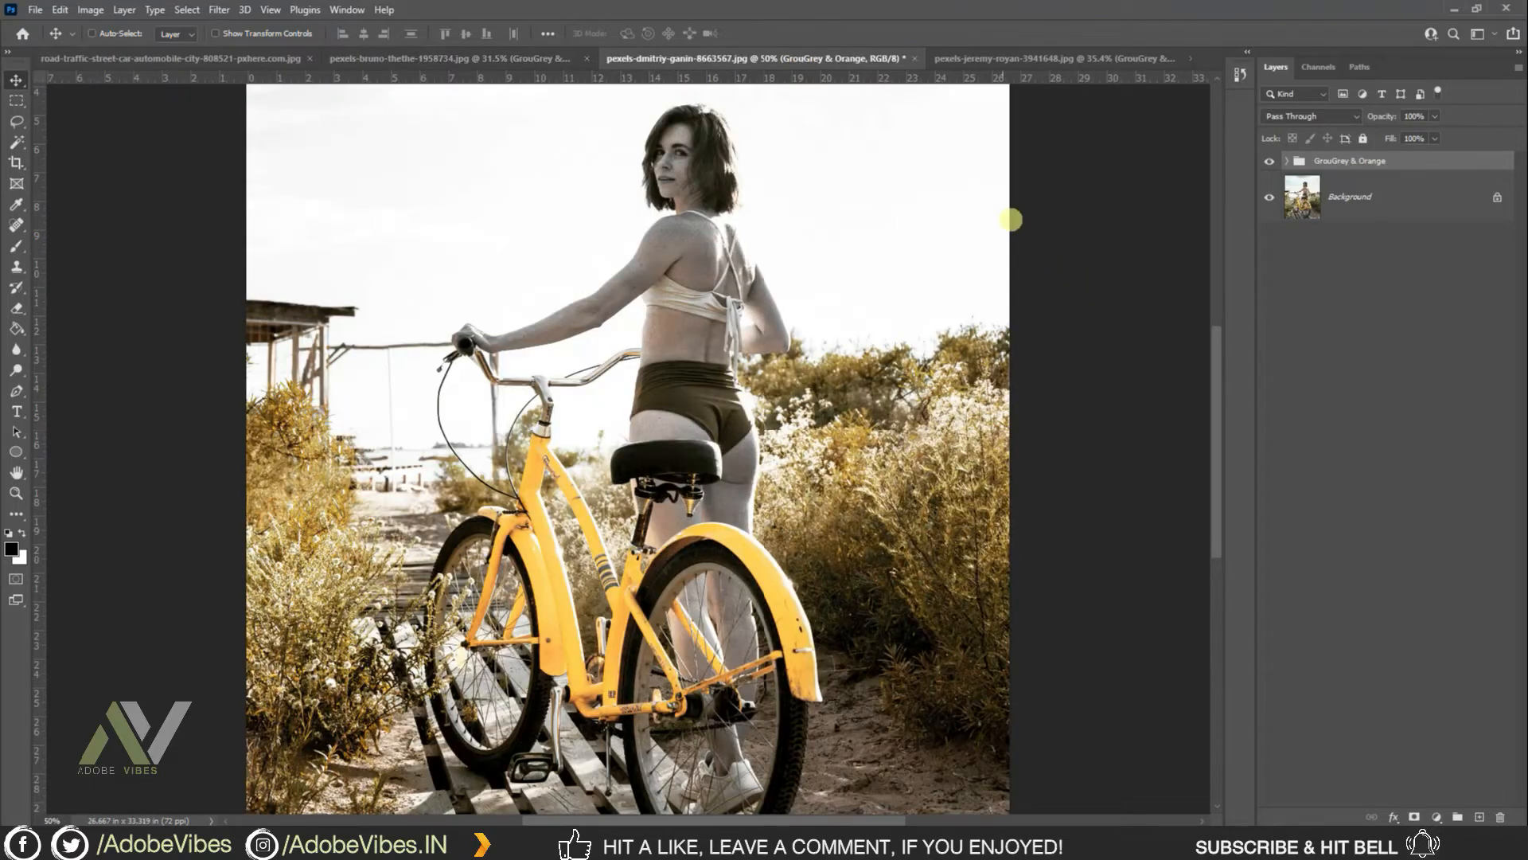